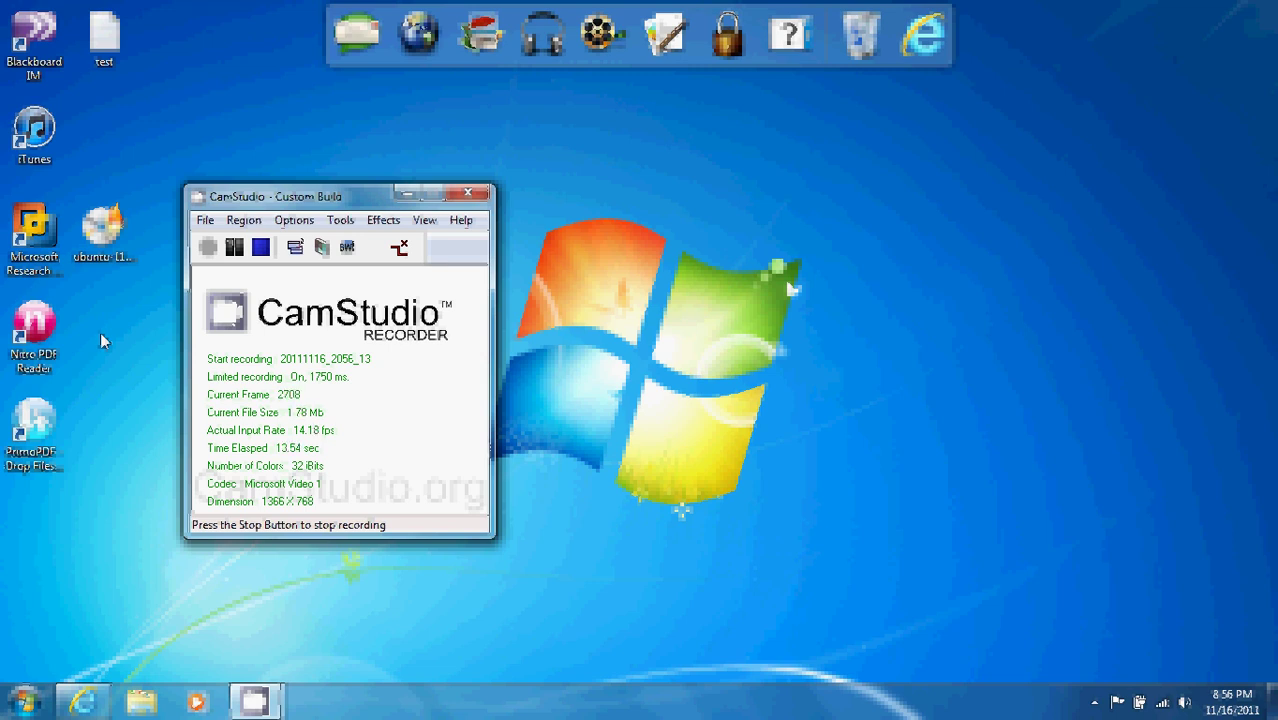
Launch Access and set up a new blank database named Test, saved on the Desktop.
left_click(24, 700)
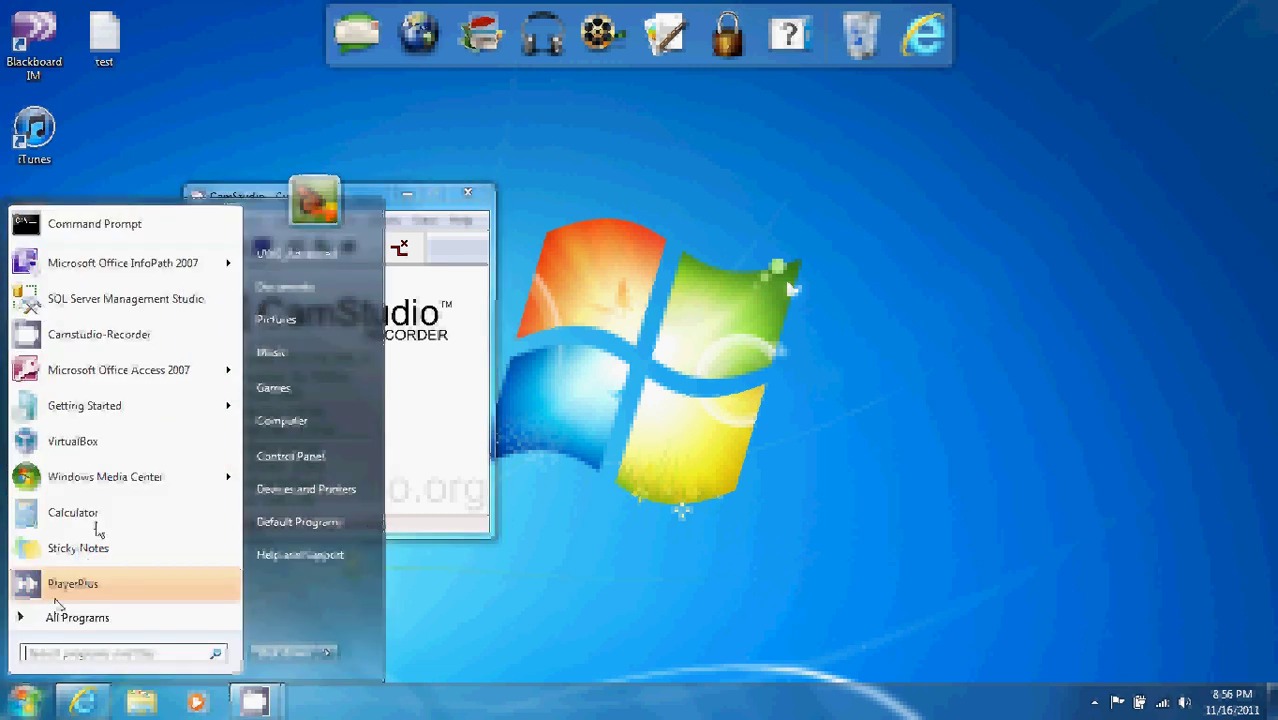
left_click(138, 385)
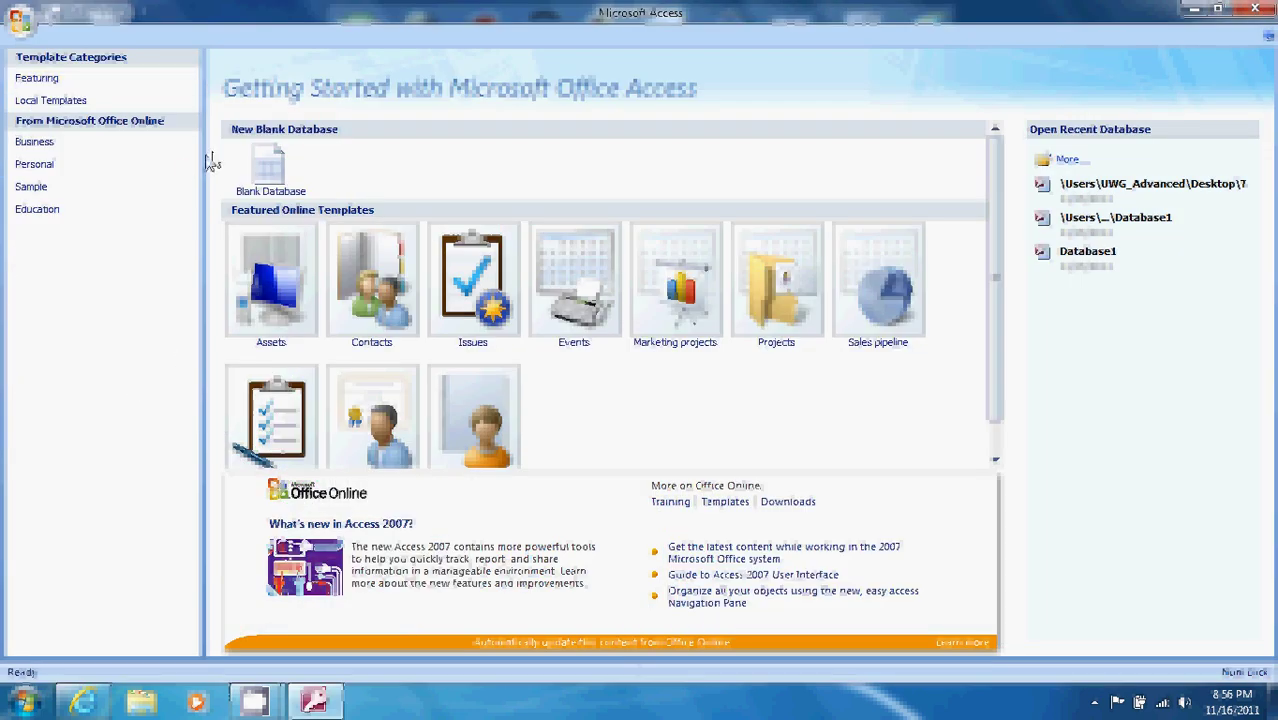
left_click(252, 165)
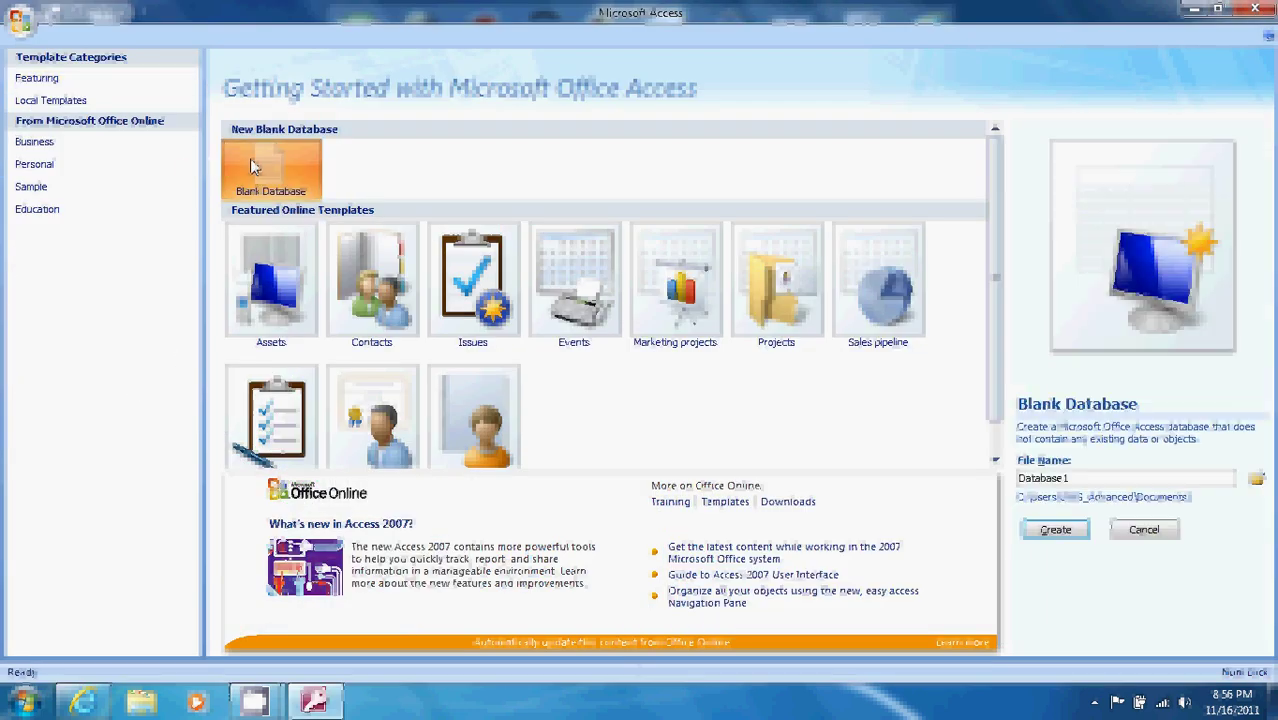
double_click(1064, 478)
type("Test")
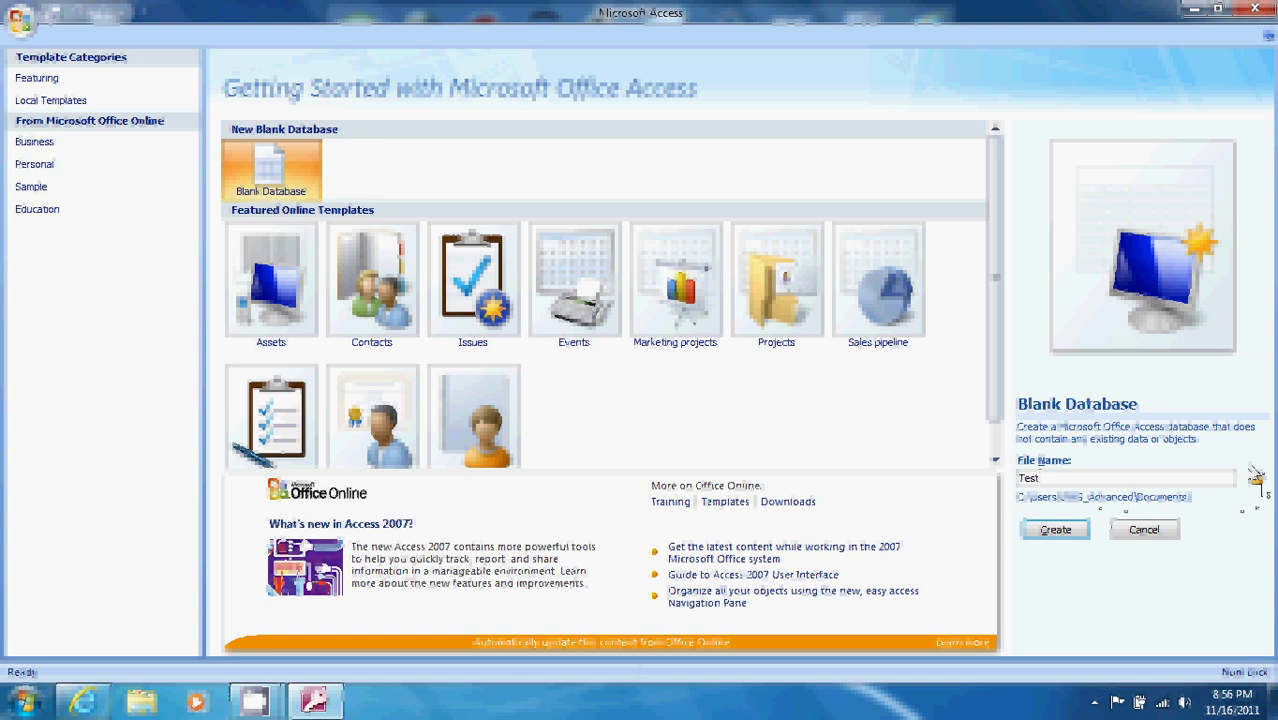
left_click(1256, 478)
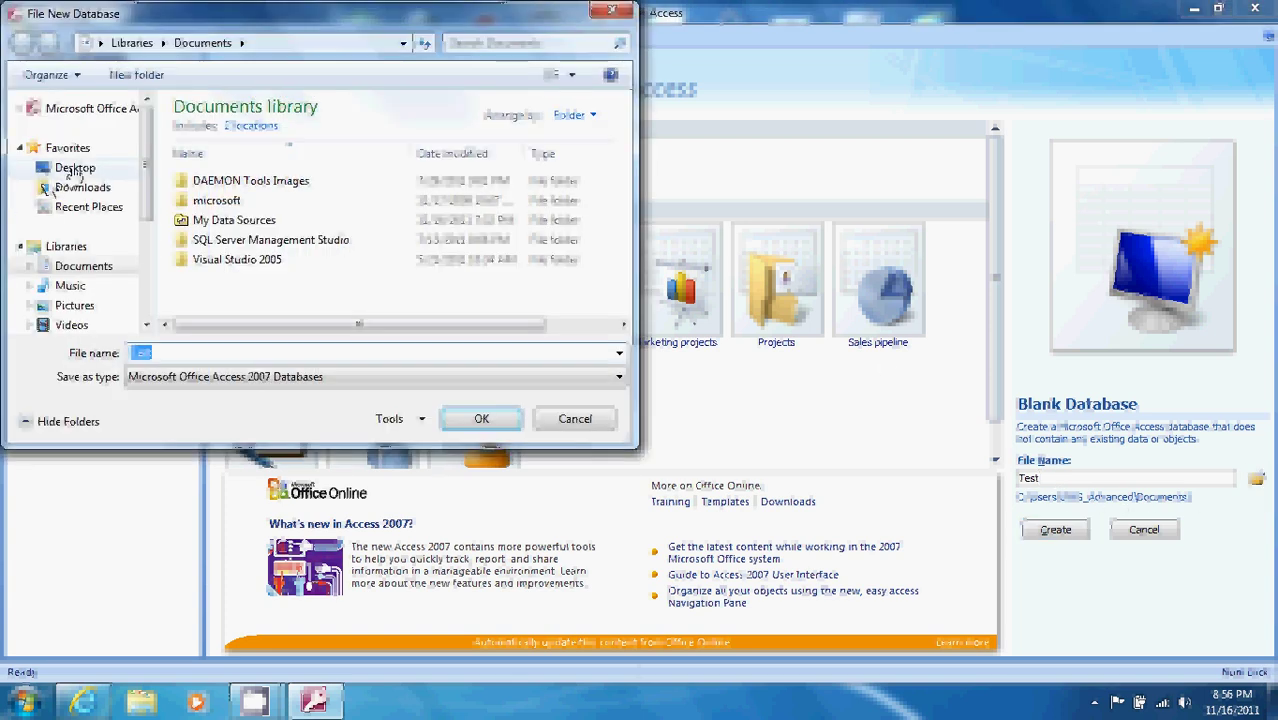
left_click(75, 169)
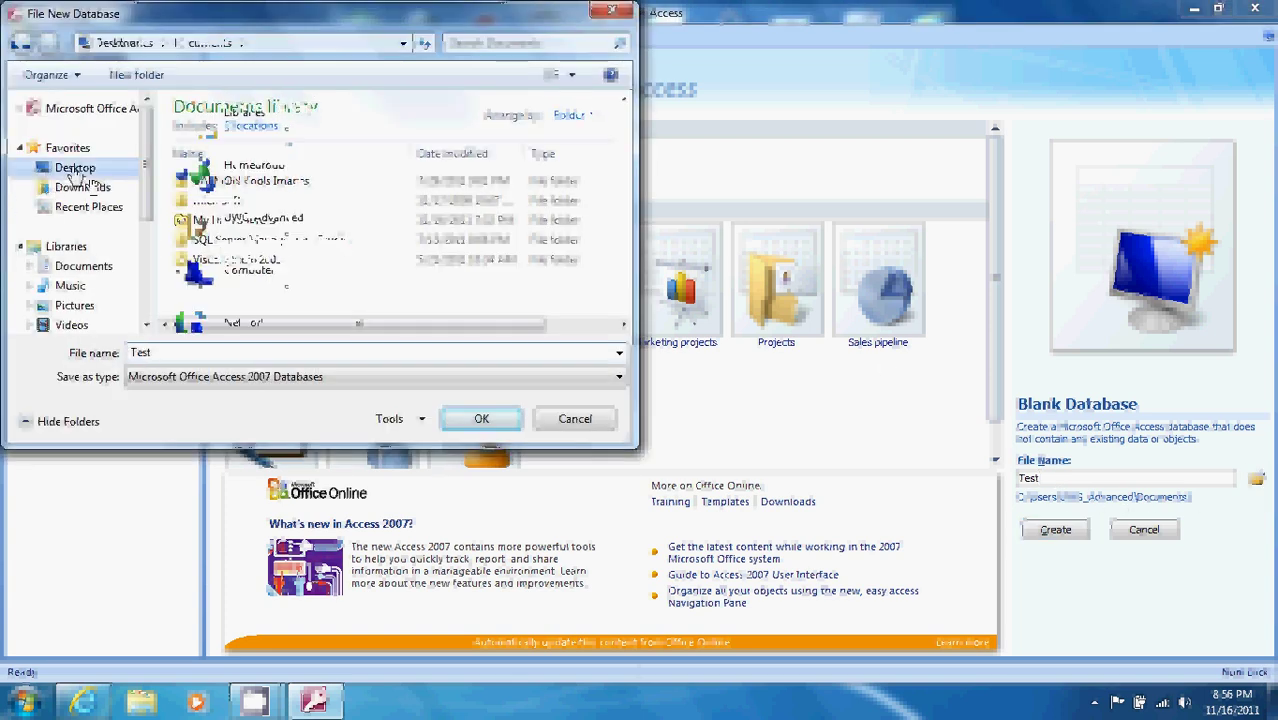
left_click(478, 419)
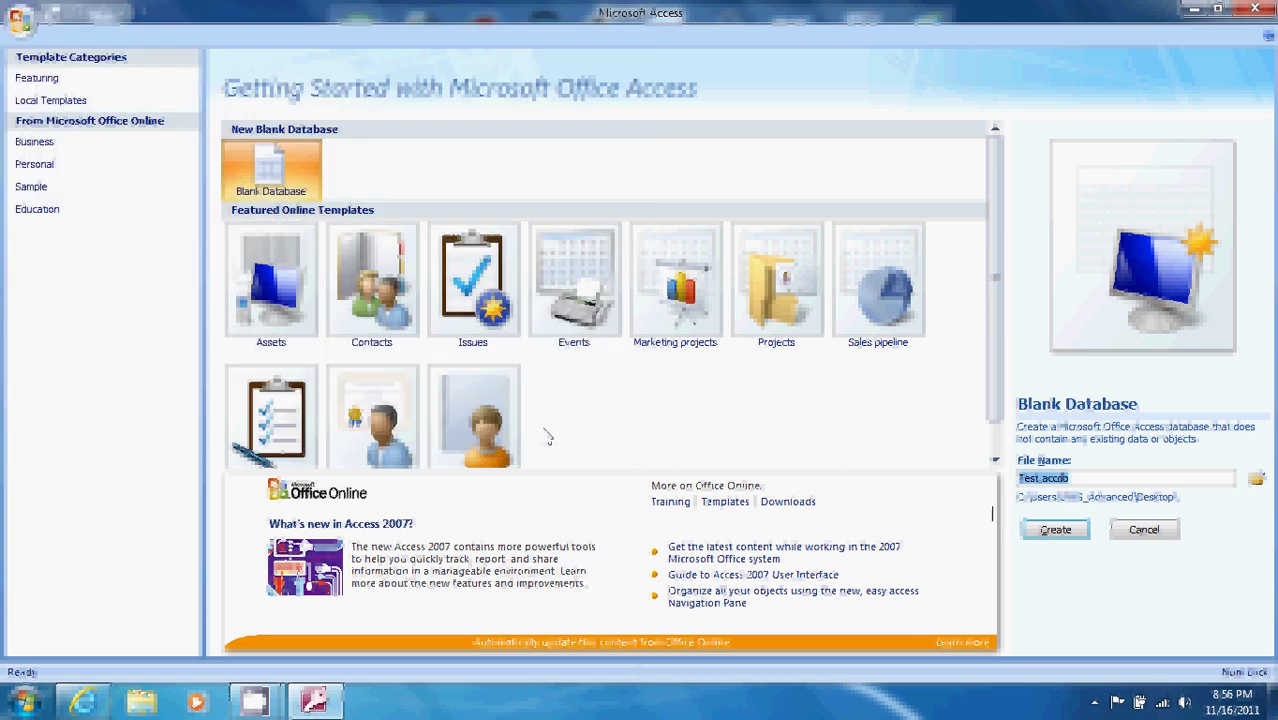
Create the Test database and save its new table as ExampleTable.
left_click(1047, 541)
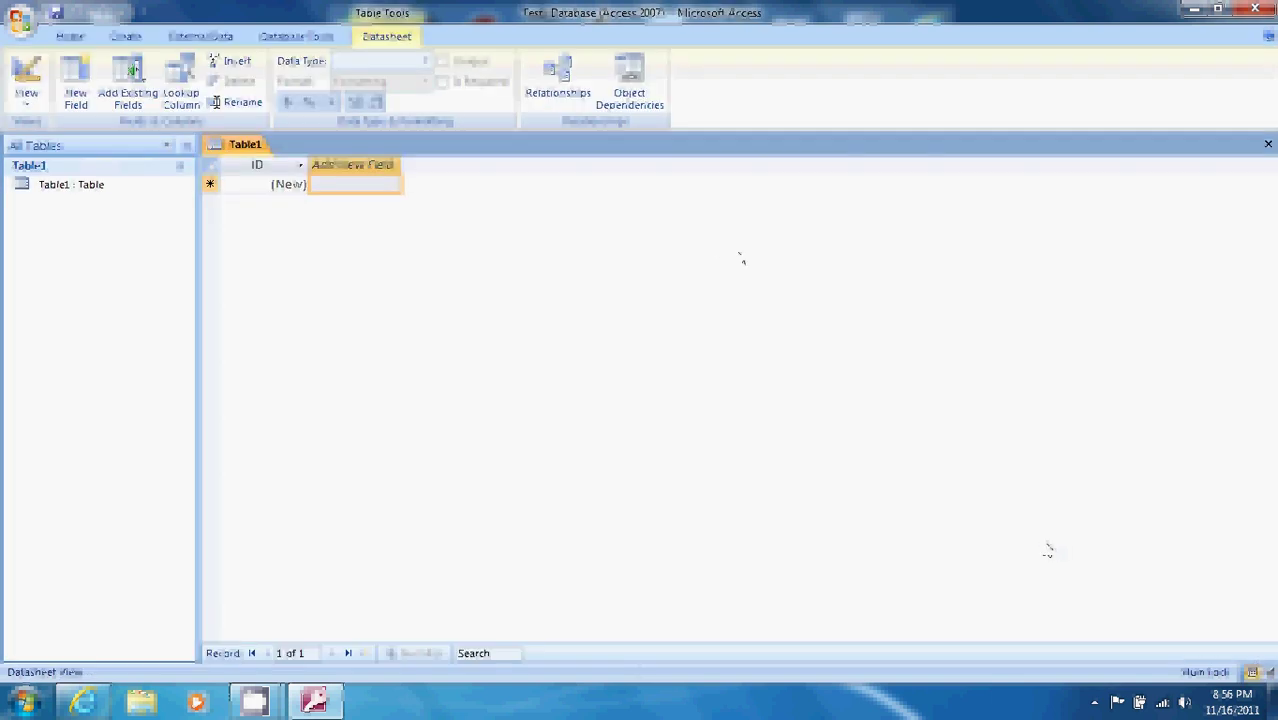
left_click(56, 16)
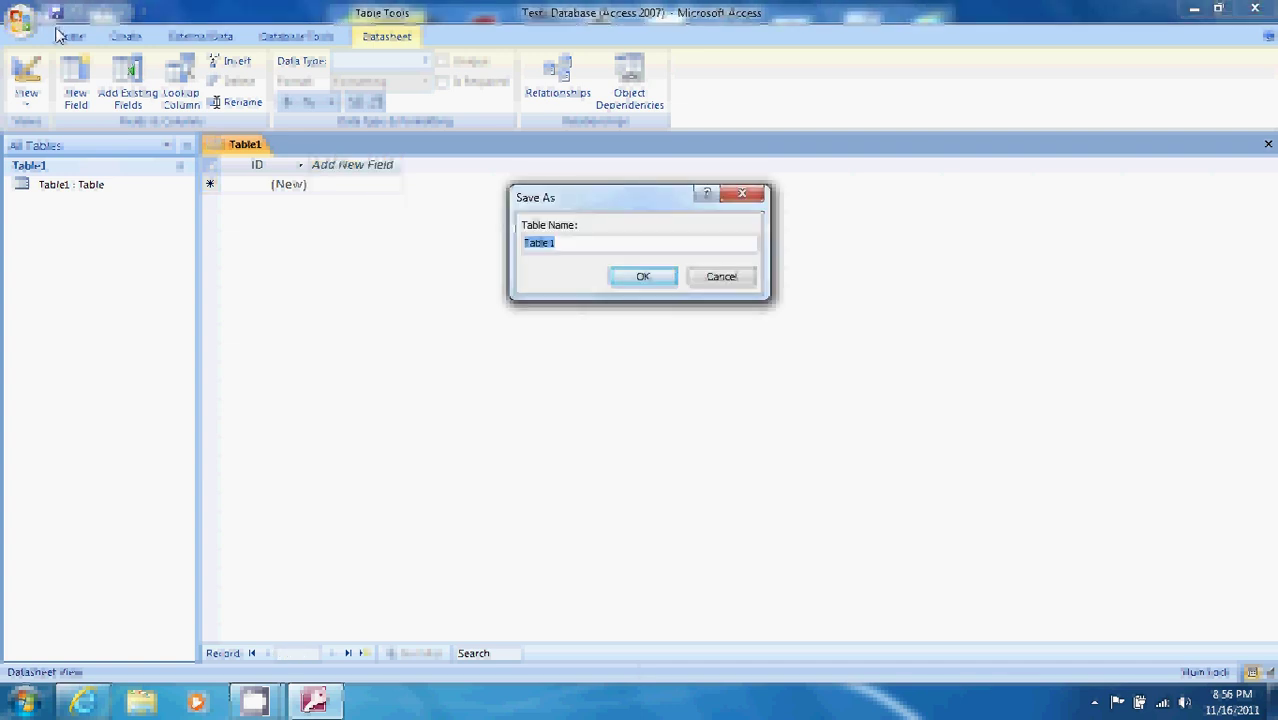
type("ExampleTable")
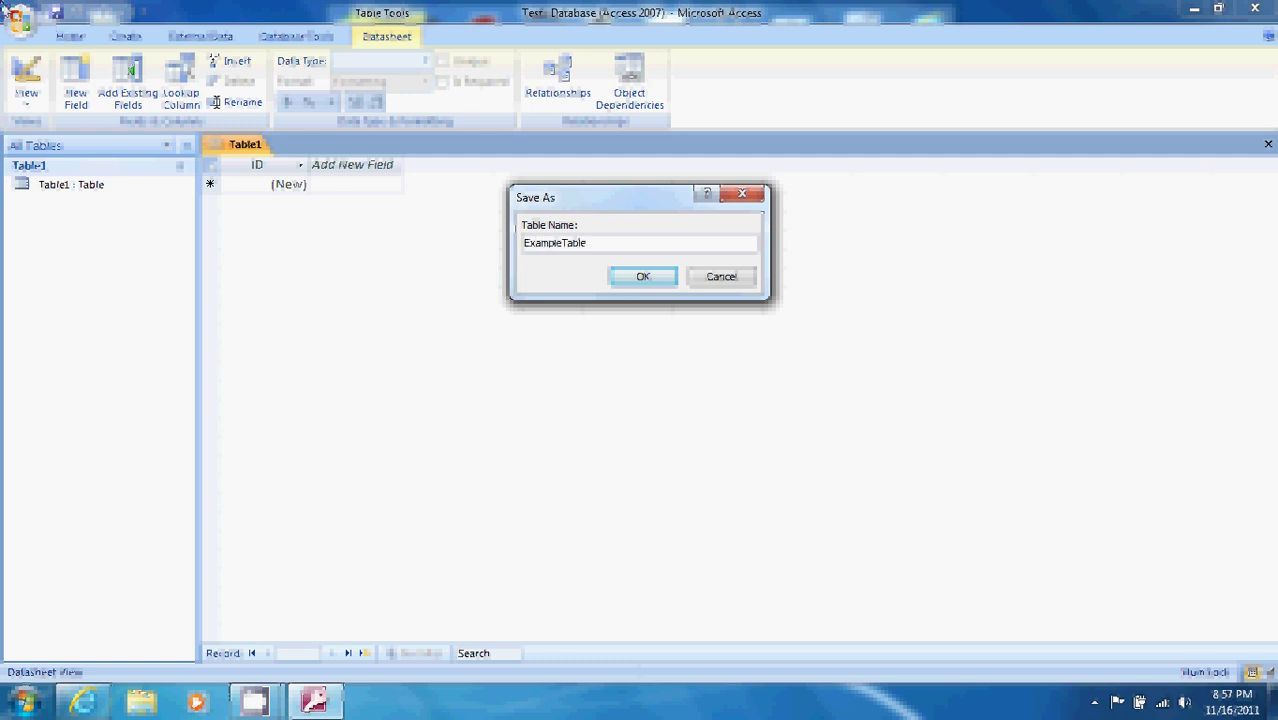
left_click(636, 279)
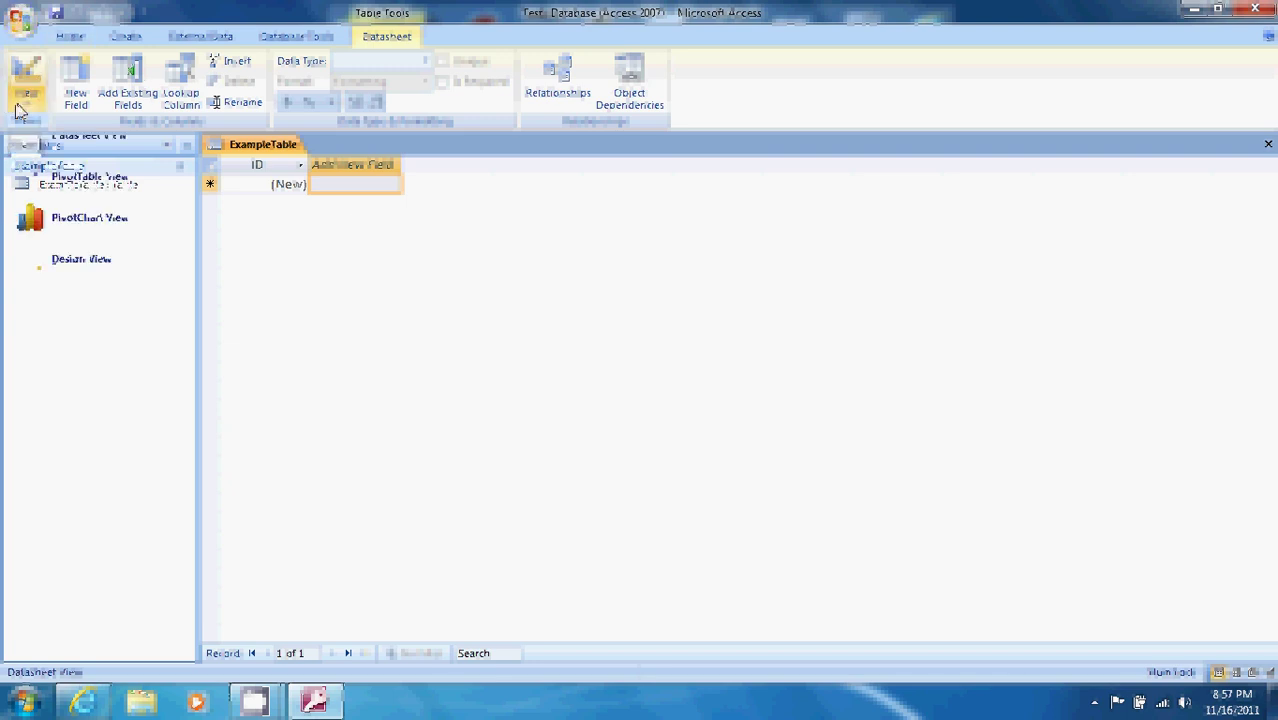
Switch ExampleTable to Design View and add Text fields firstName and lastName below ID.
left_click(18, 110)
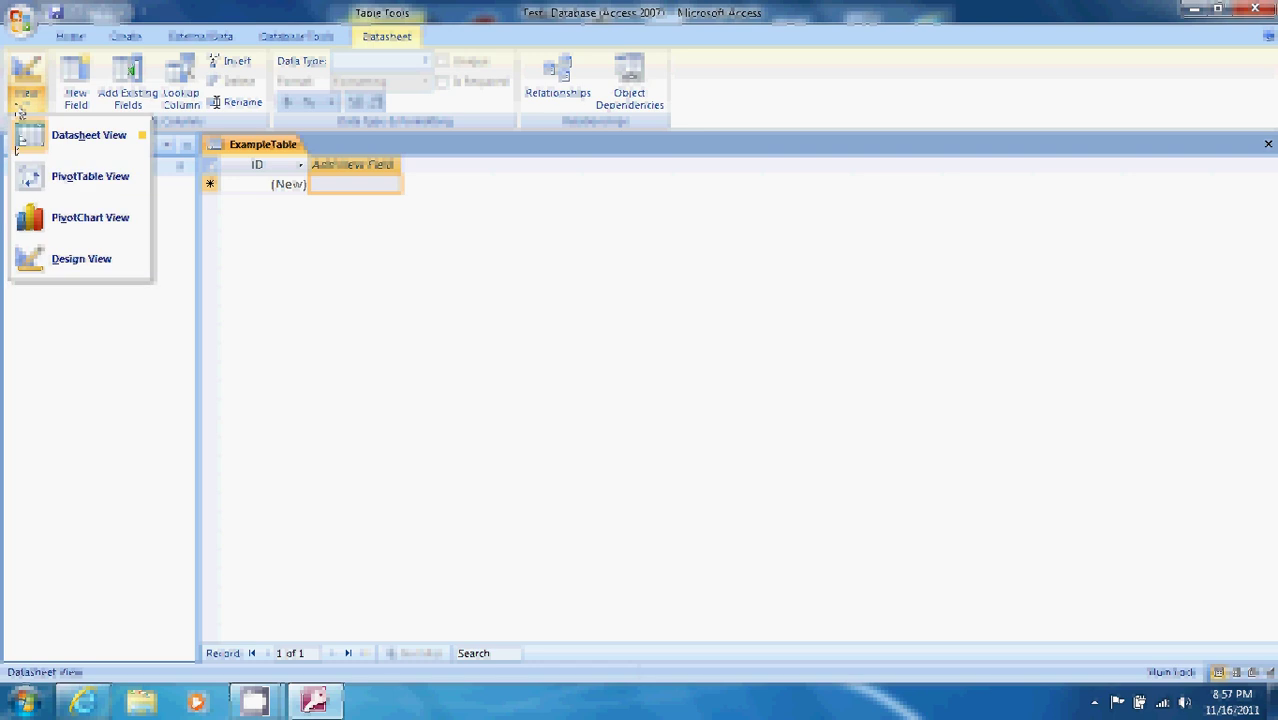
left_click(57, 261)
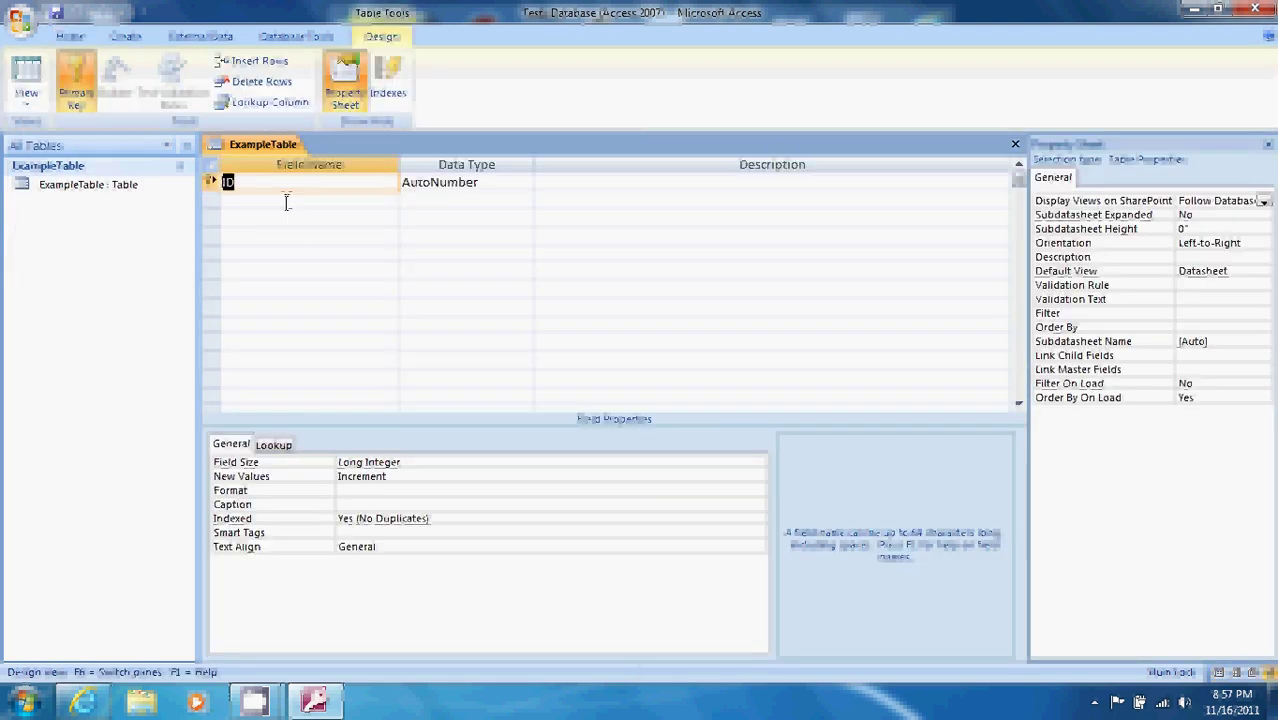
left_click(288, 205)
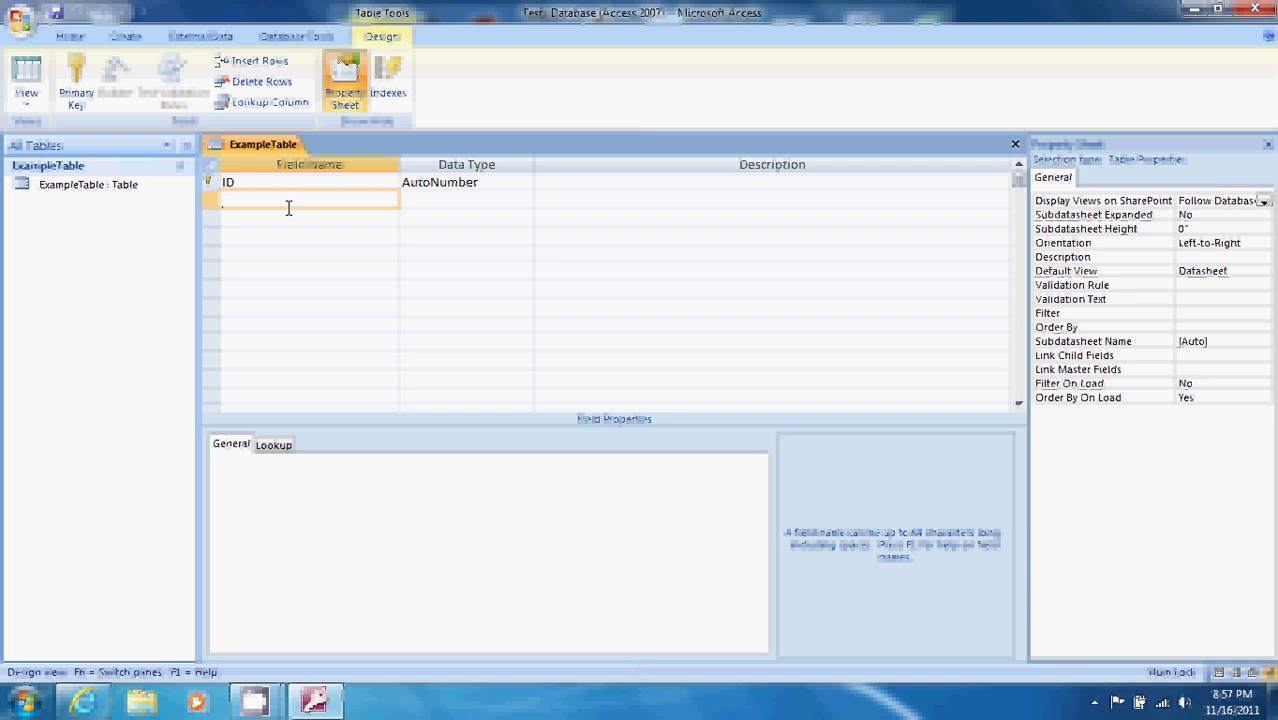
type("firstName")
key("Tab")
key("Tab")
key("Tab")
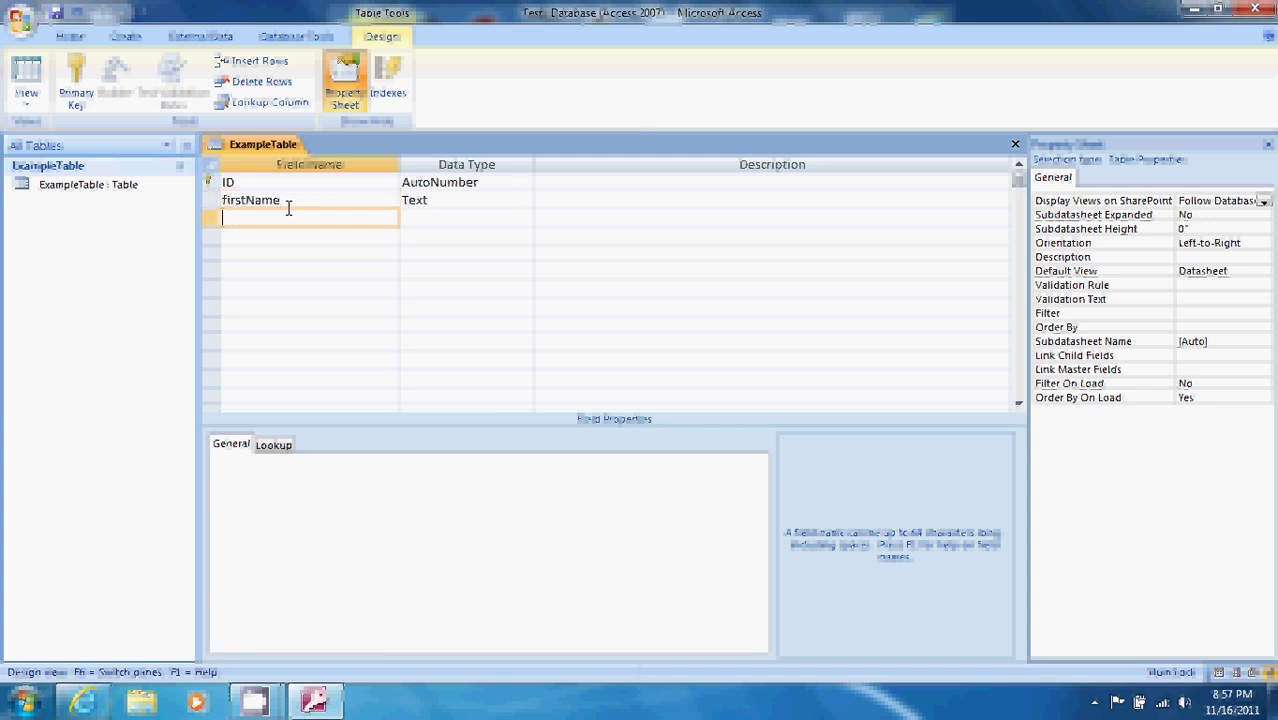
type("lastName")
key("Tab")
key("Tab")
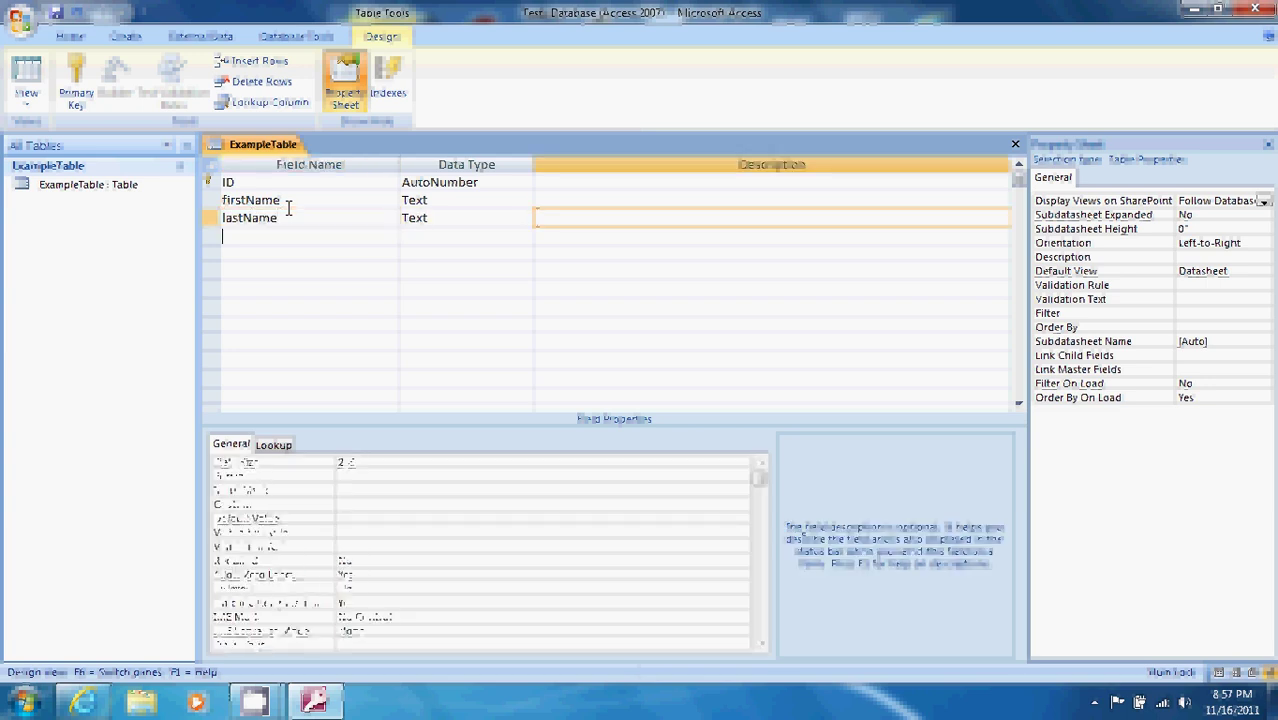
Add Text fields address, city and state, then return to Datasheet View.
key("Tab")
type("address")
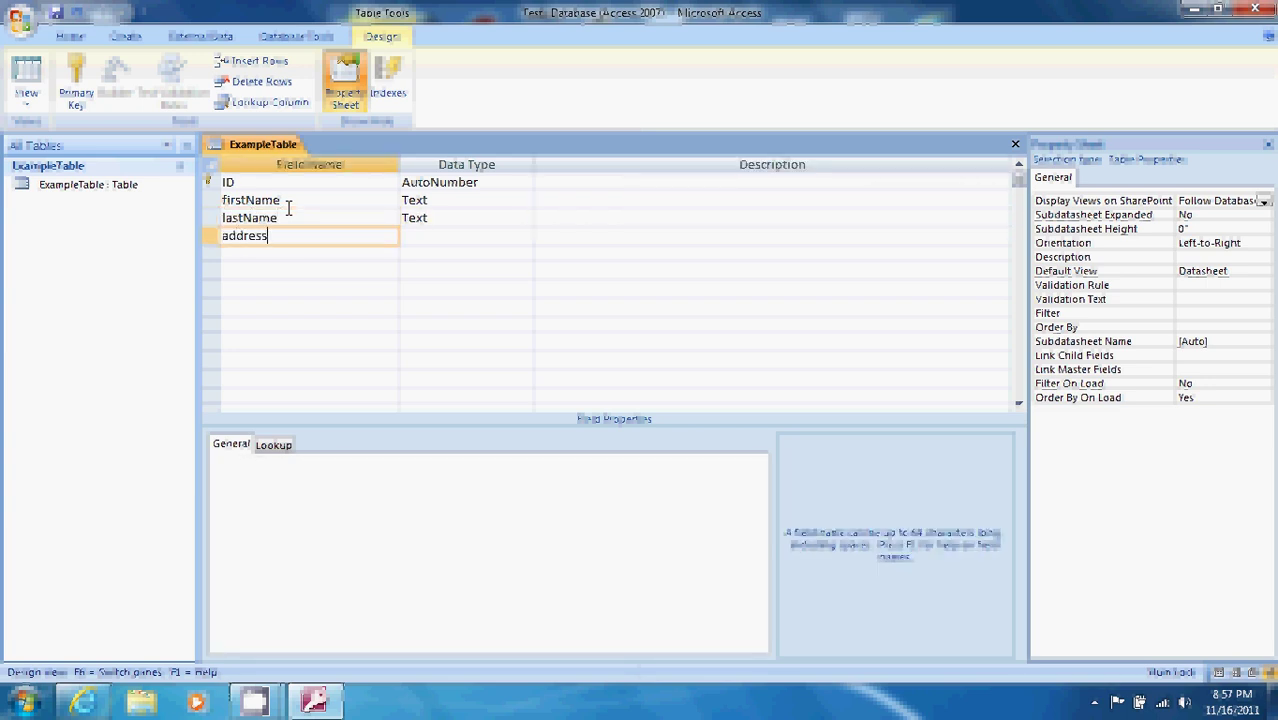
key("Tab")
key("Tab")
key("Tab")
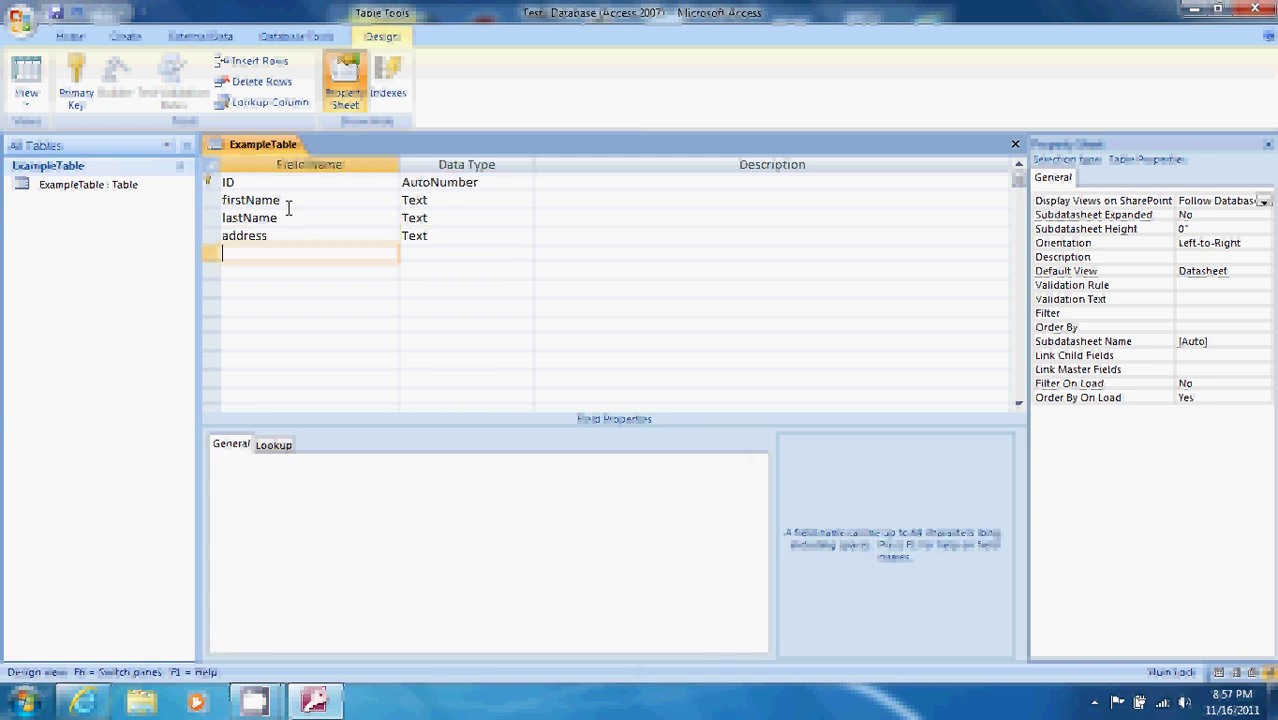
type("city")
key("Tab")
key("Tab")
key("Tab")
type("state")
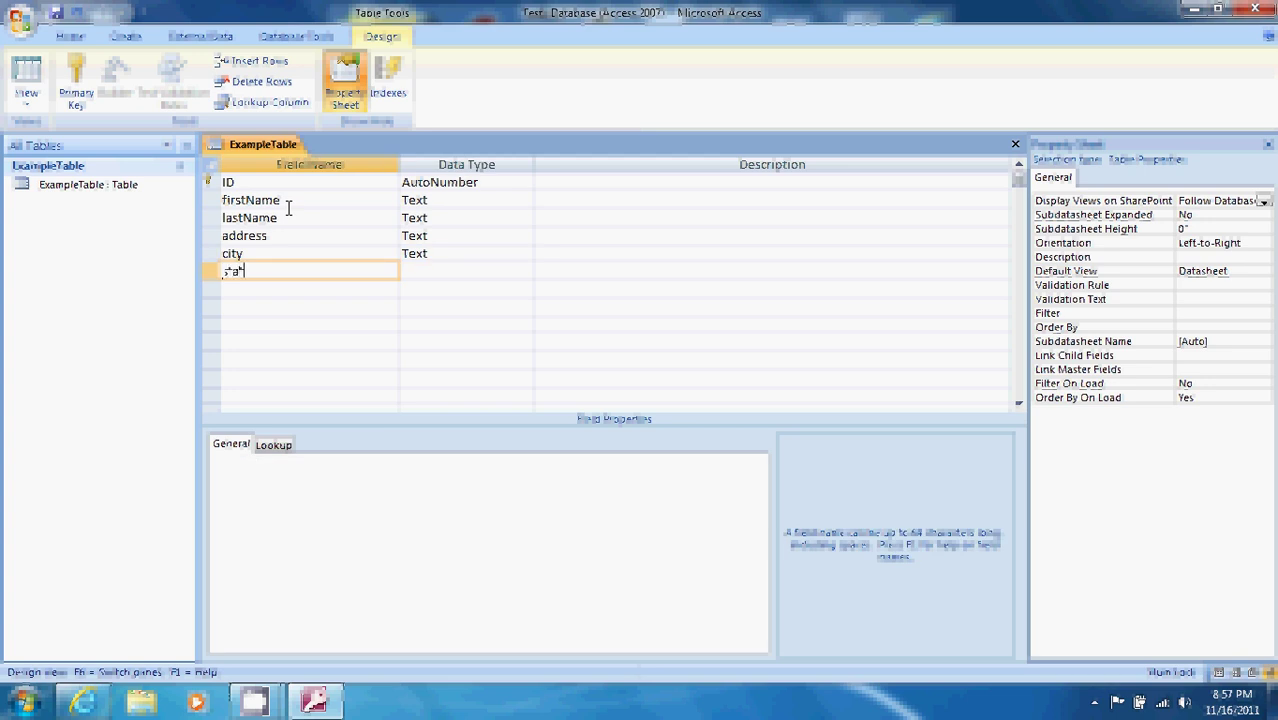
key("Tab")
key("Tab")
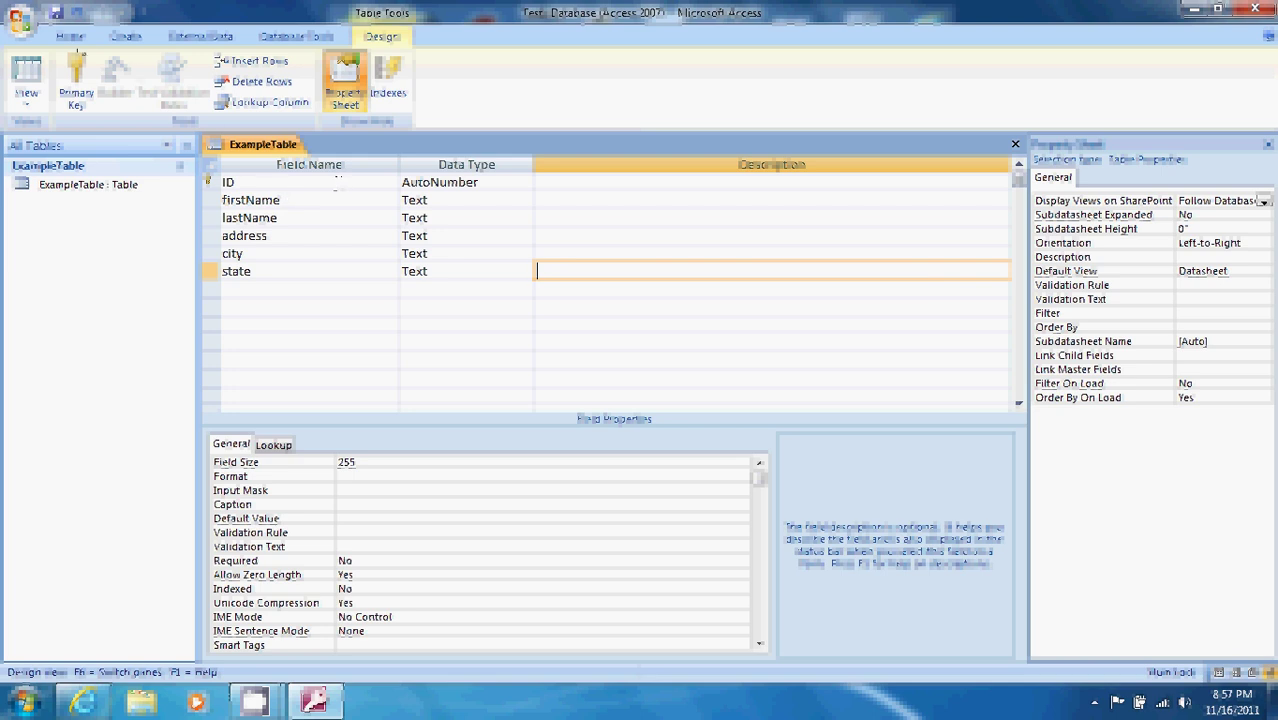
left_click(31, 104)
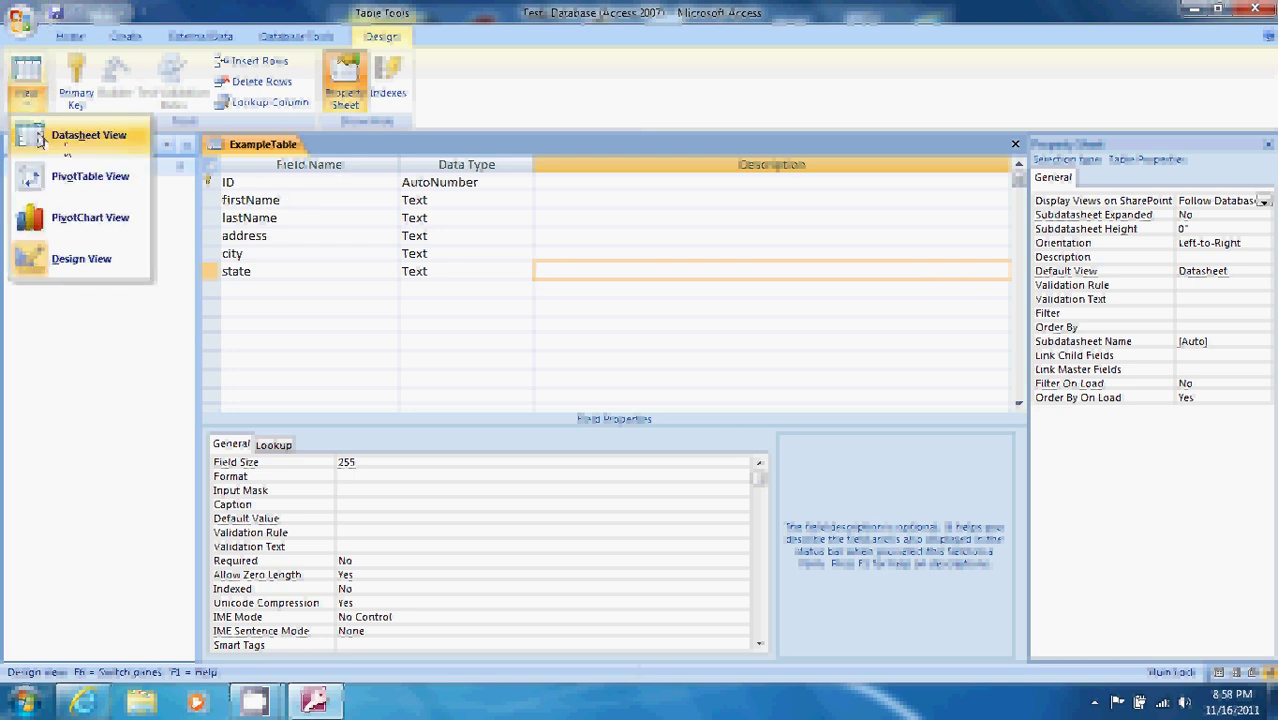
left_click(40, 140)
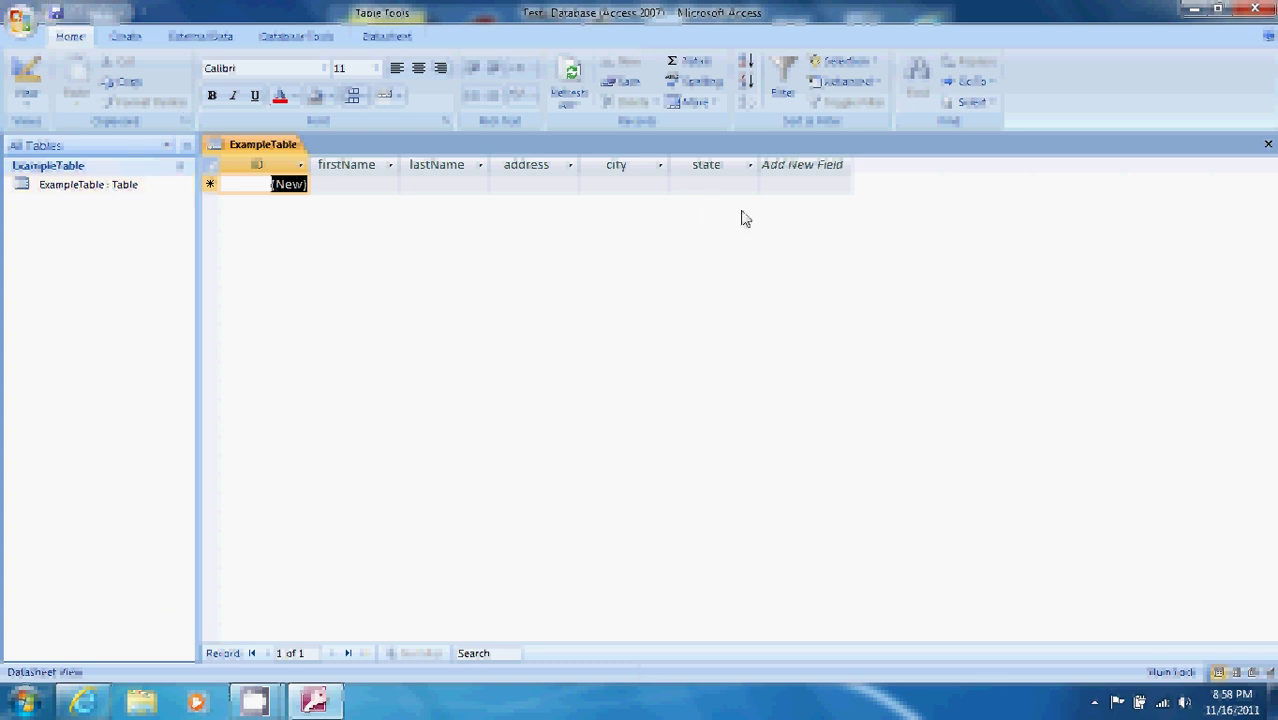
Close Access, launch InfoPath, and start a new form template based on a Database.
left_click(1255, 9)
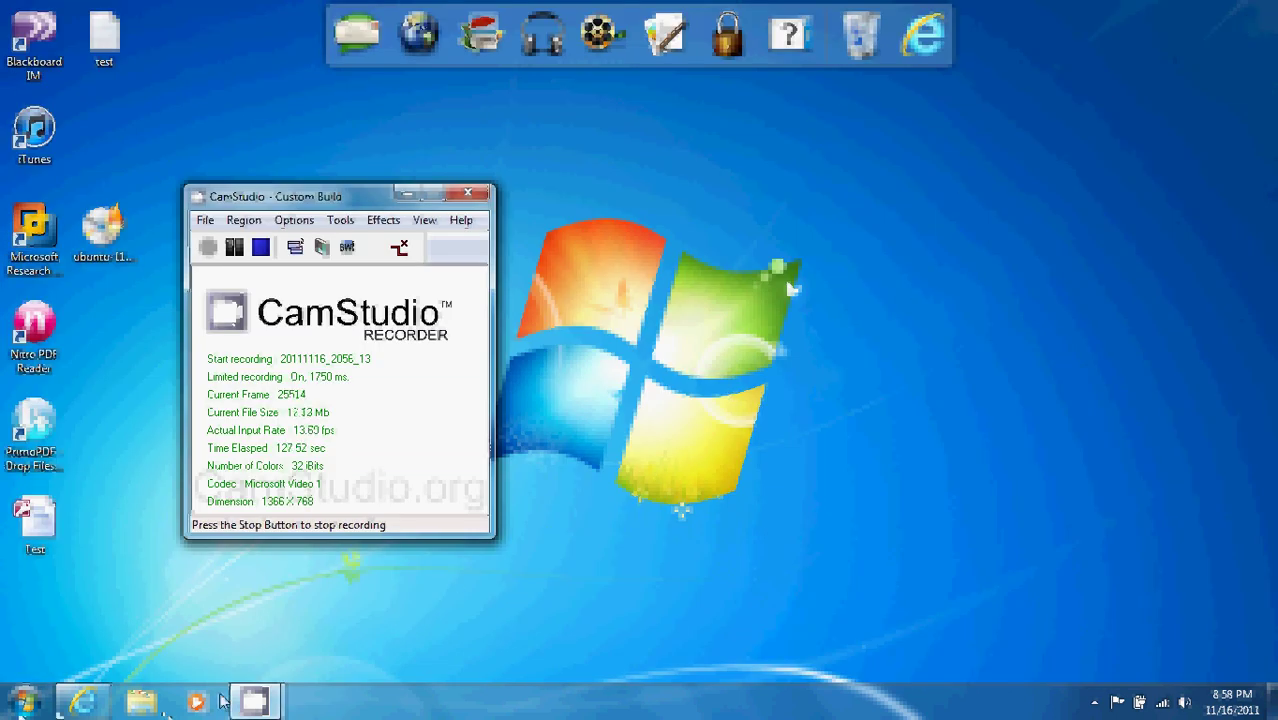
left_click(22, 706)
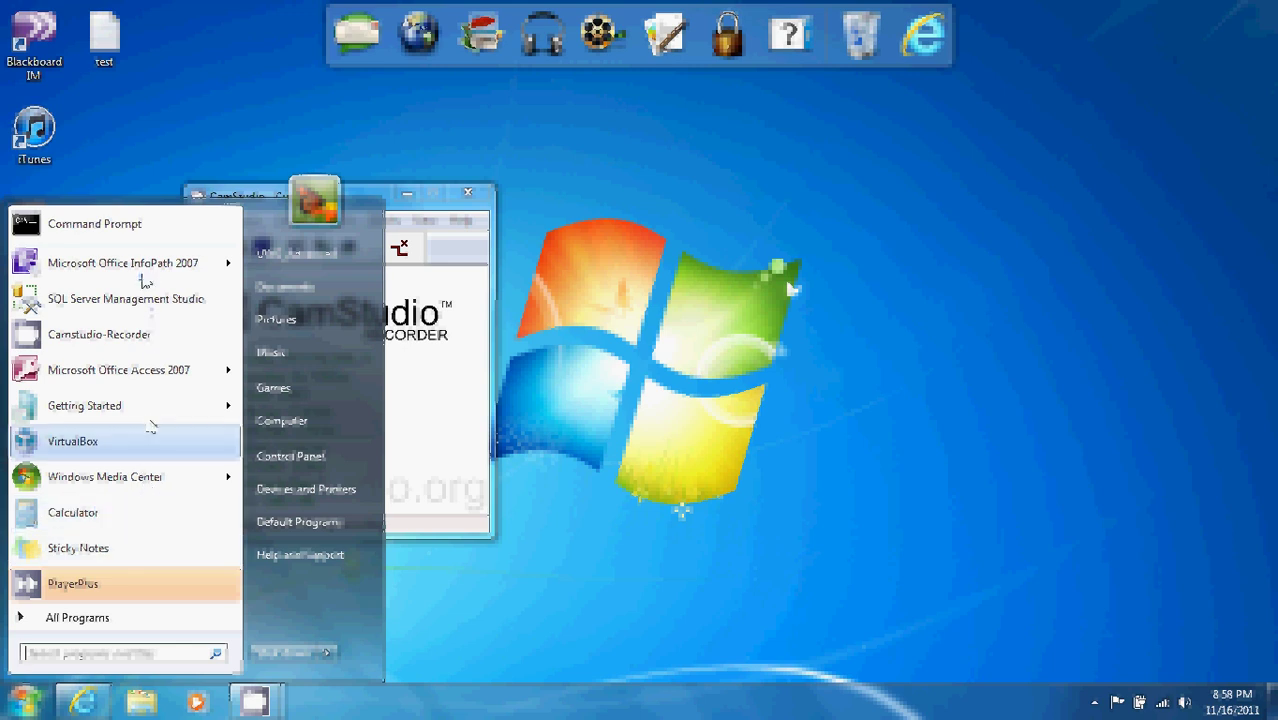
left_click(145, 264)
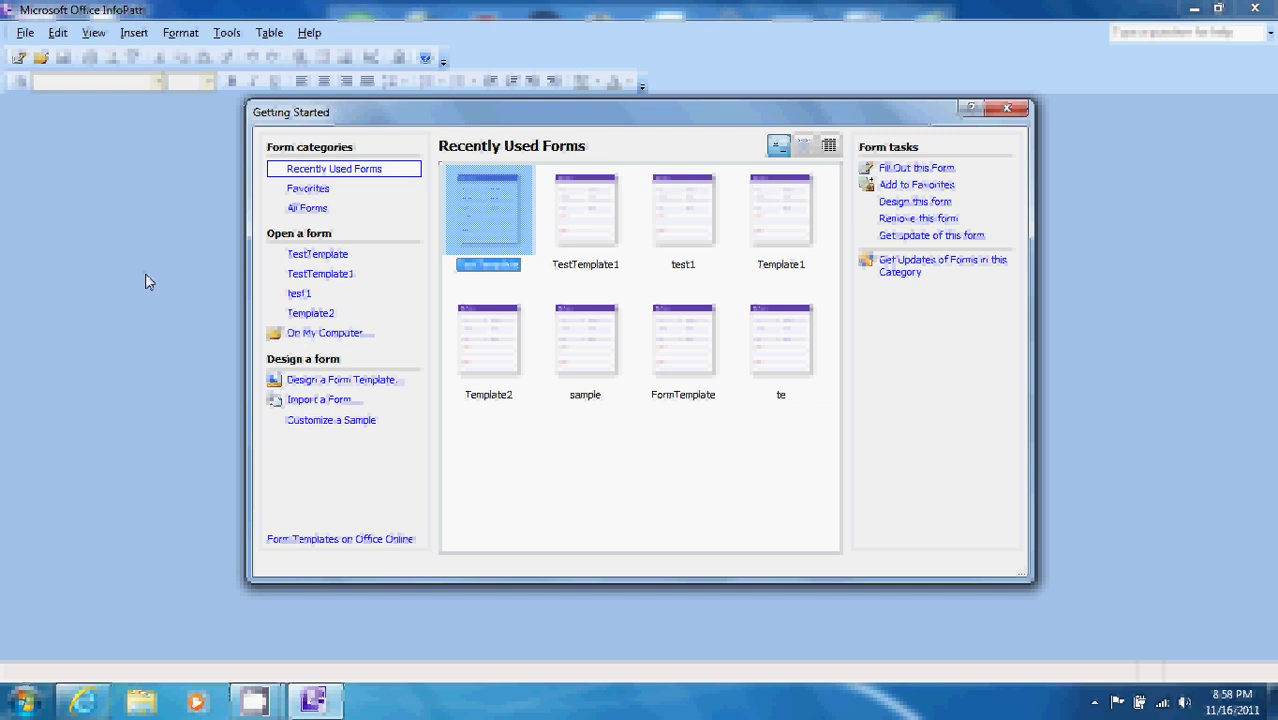
left_click(310, 383)
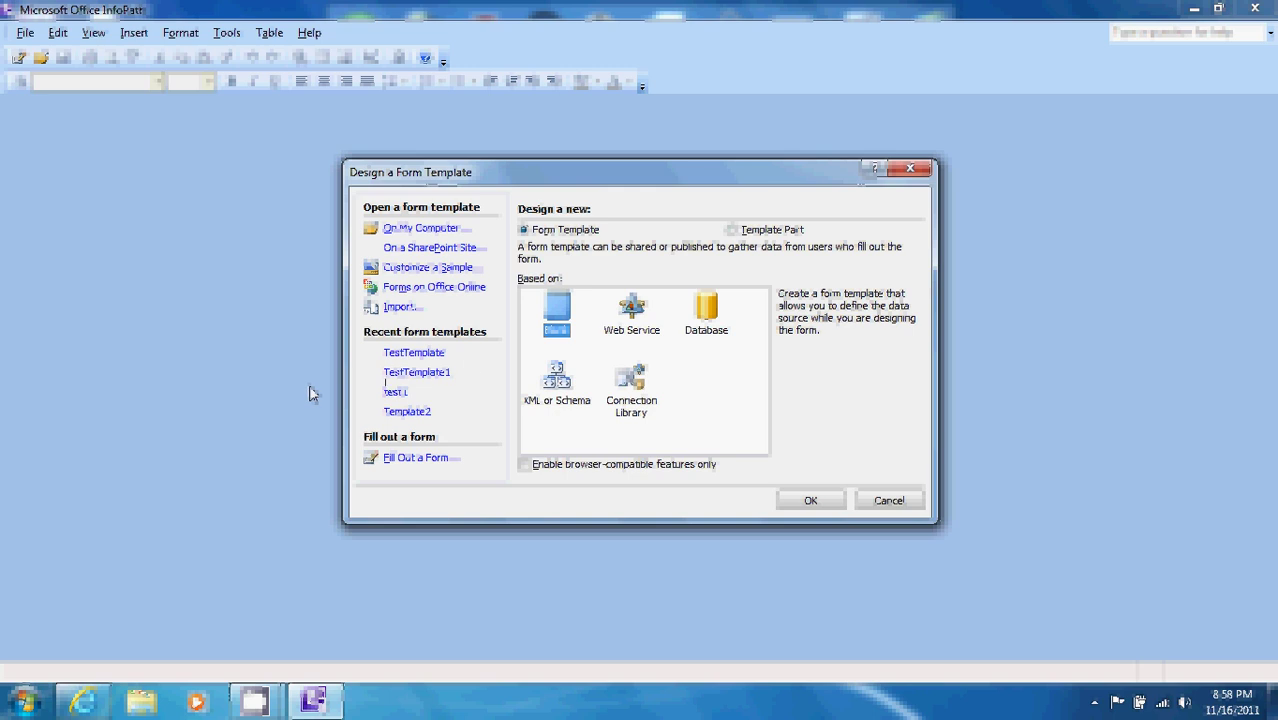
left_click(716, 330)
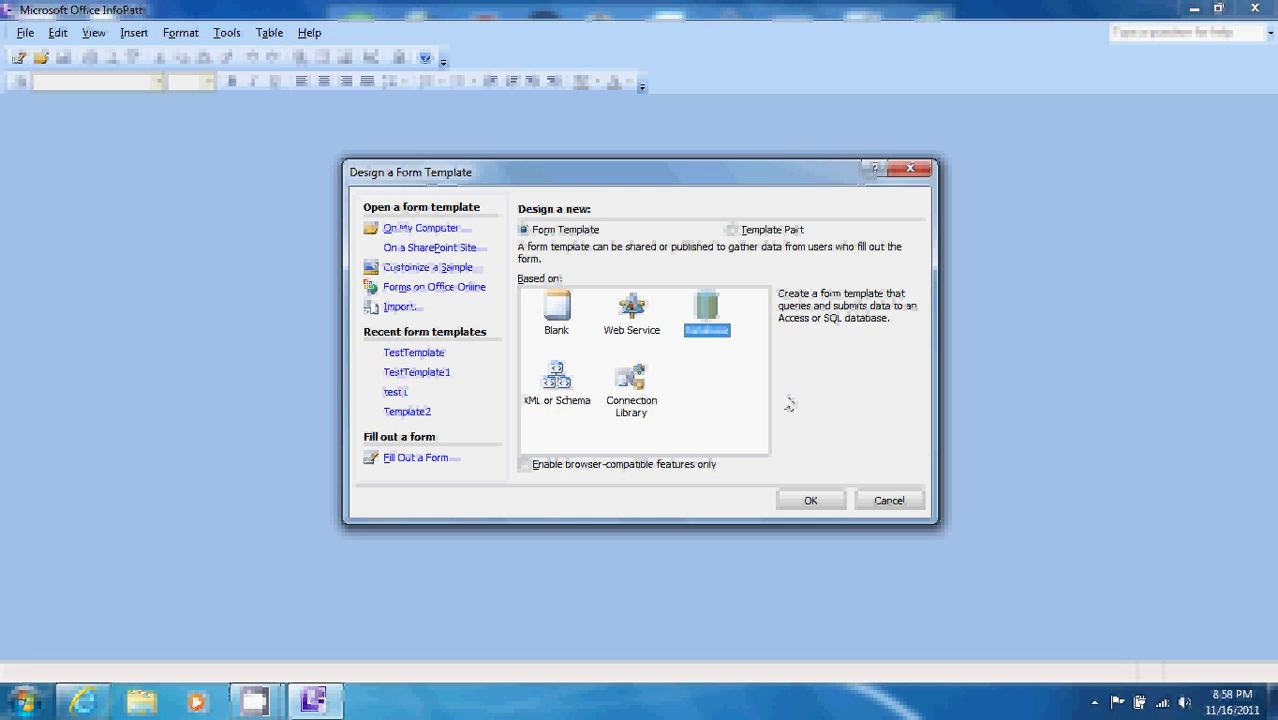
left_click(818, 506)
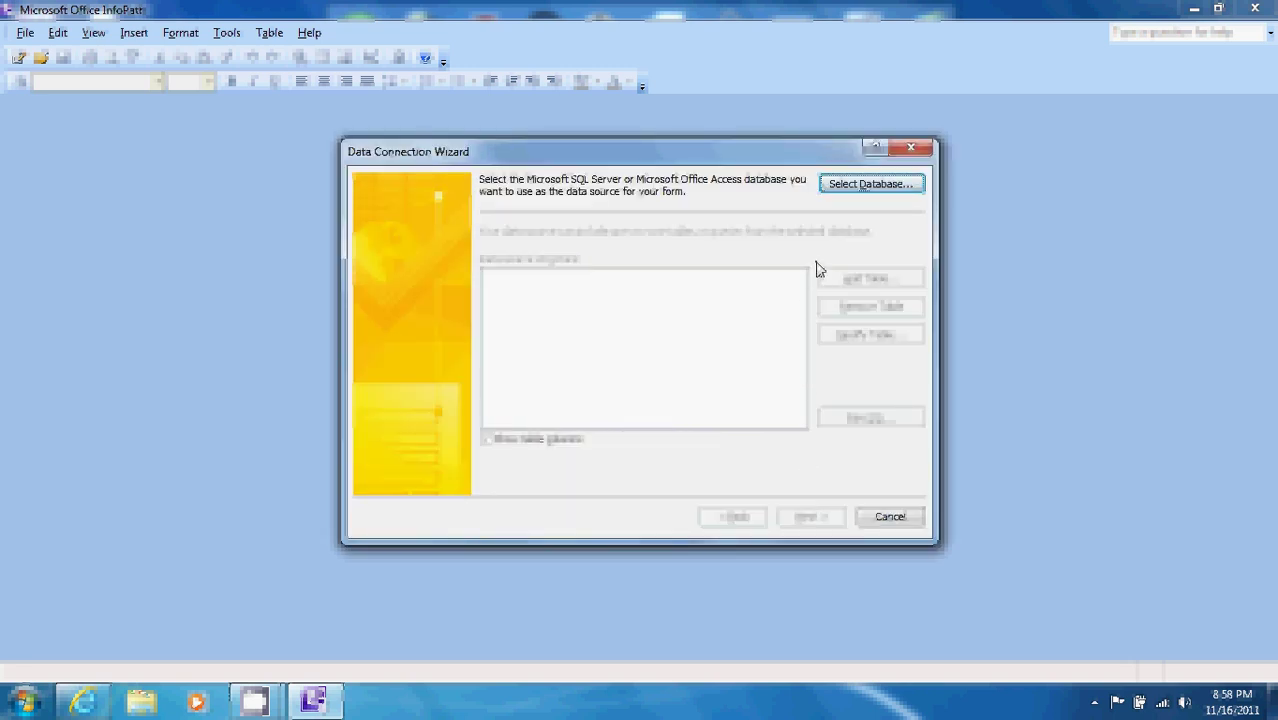
Select Test.accdb from the Desktop as the form's data source.
left_click(864, 195)
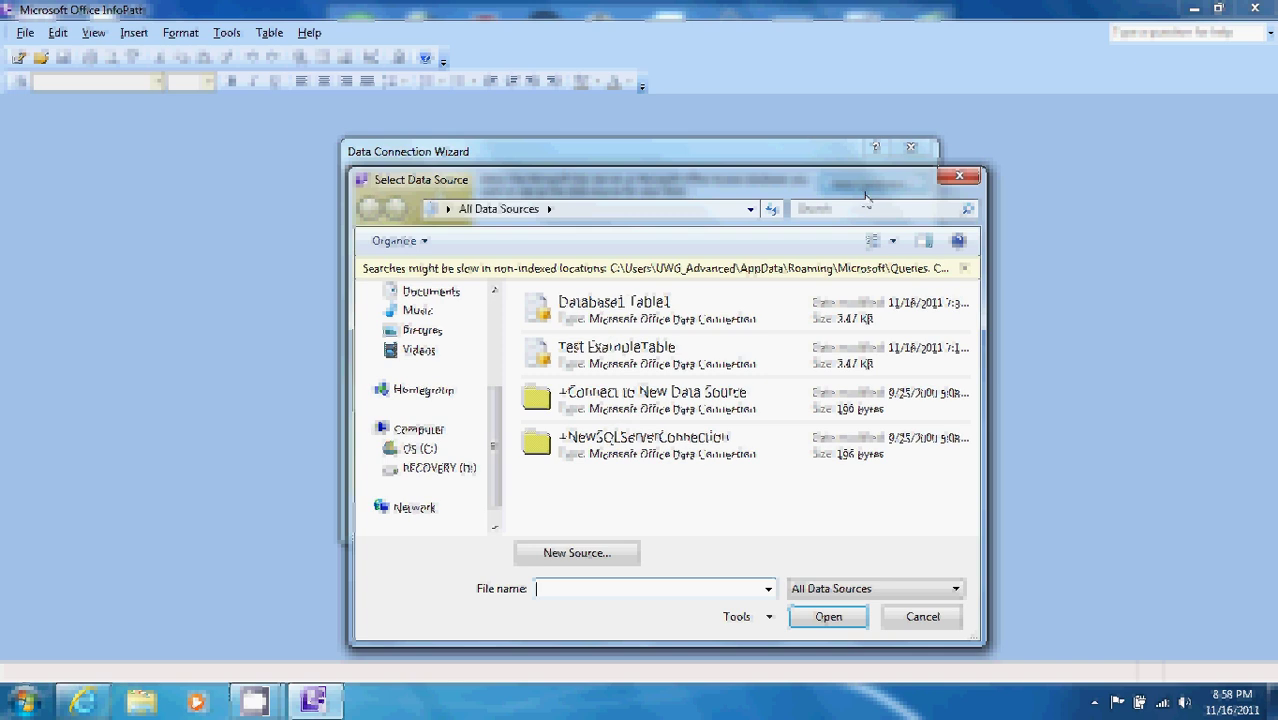
scroll(430, 400, "up", 3)
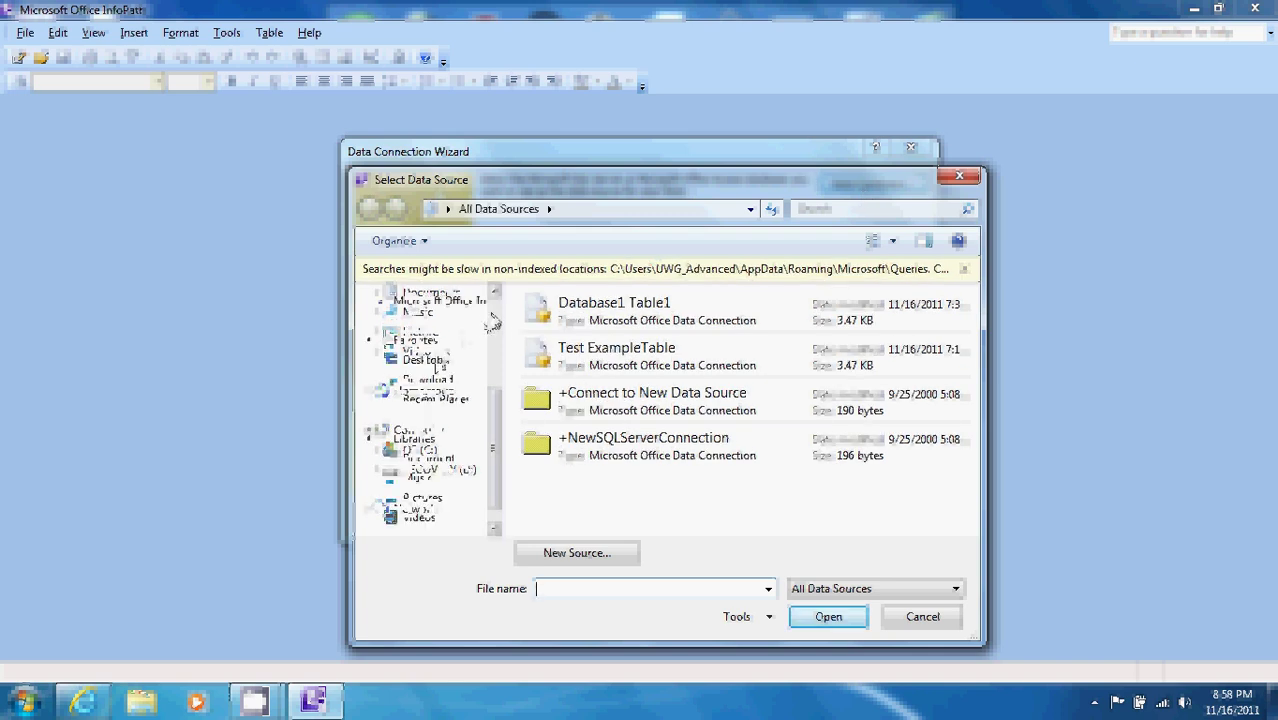
left_click(437, 362)
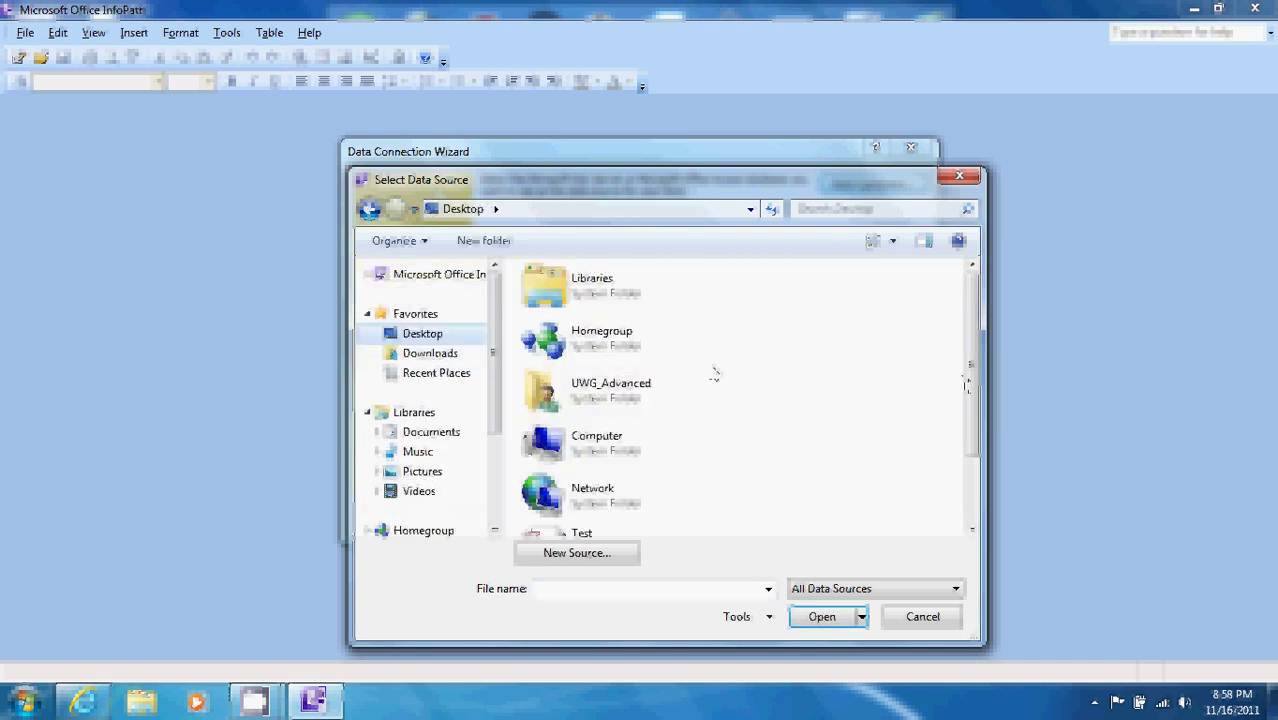
scroll(970, 390, "down", 1)
scroll(730, 488, "down", 2)
left_click(639, 471)
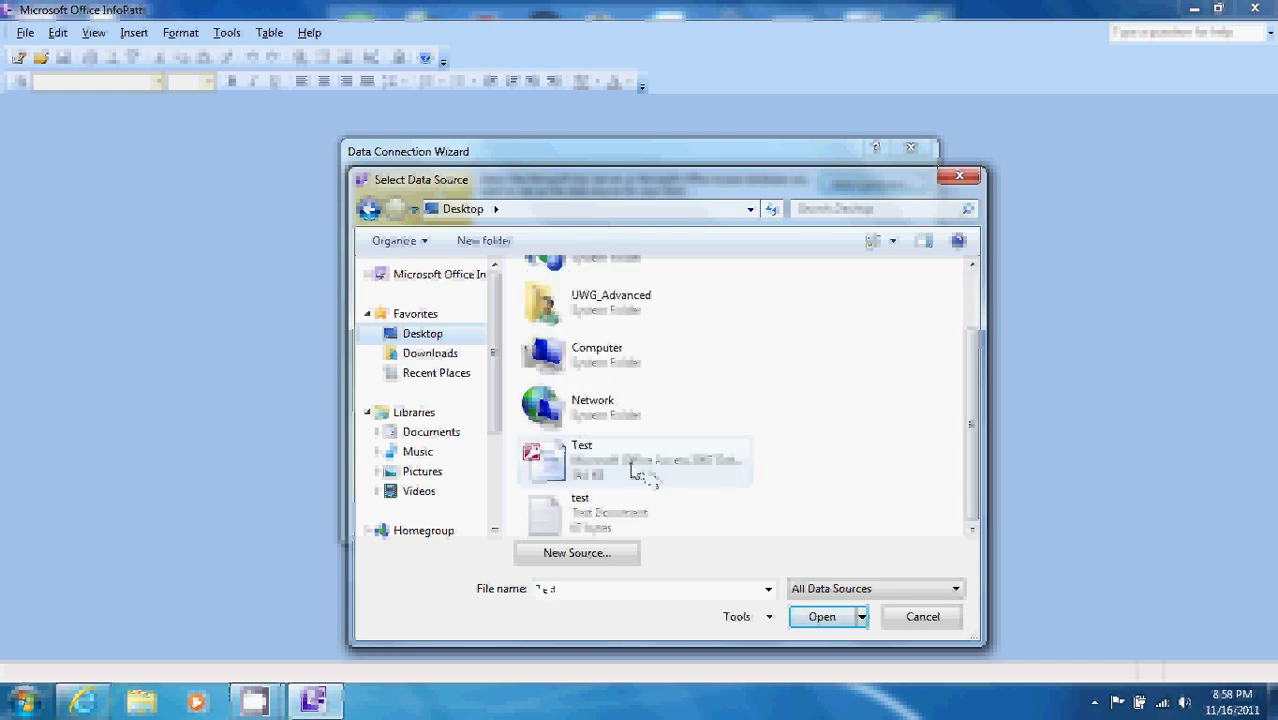
left_click(819, 618)
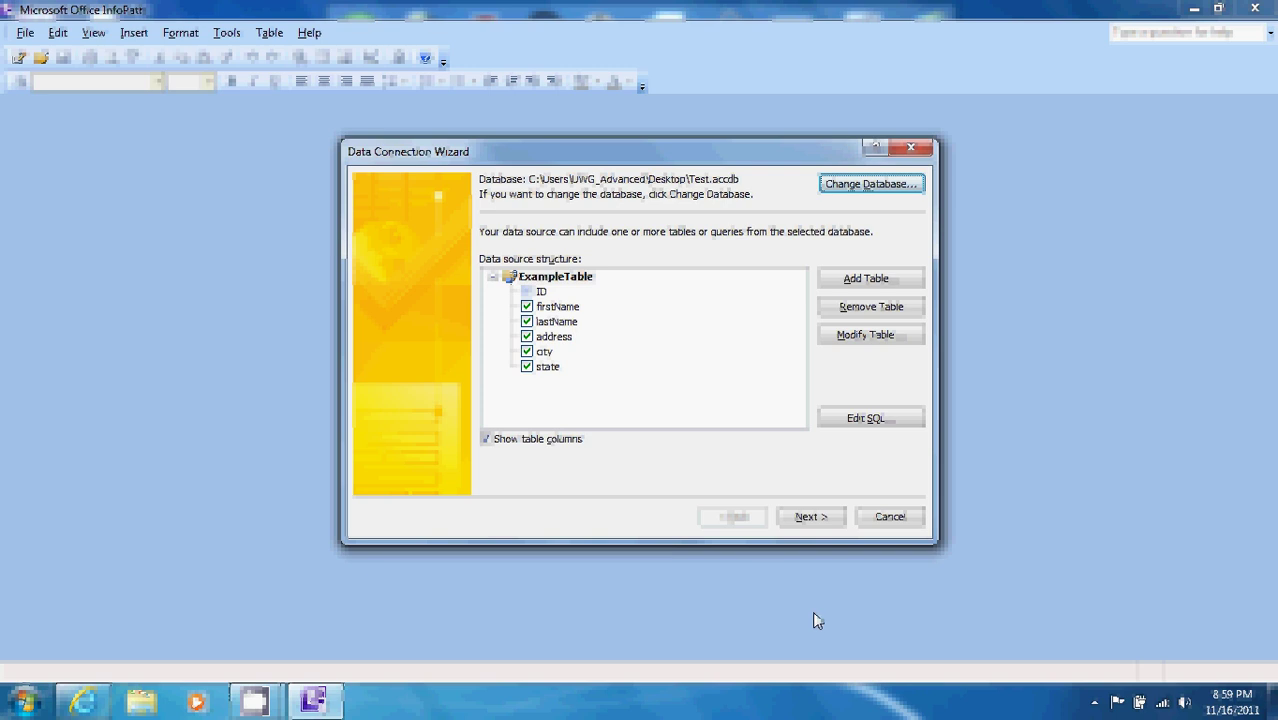
Name the connection 'Main Test connection', enable submit, and finish the wizard.
left_click(797, 520)
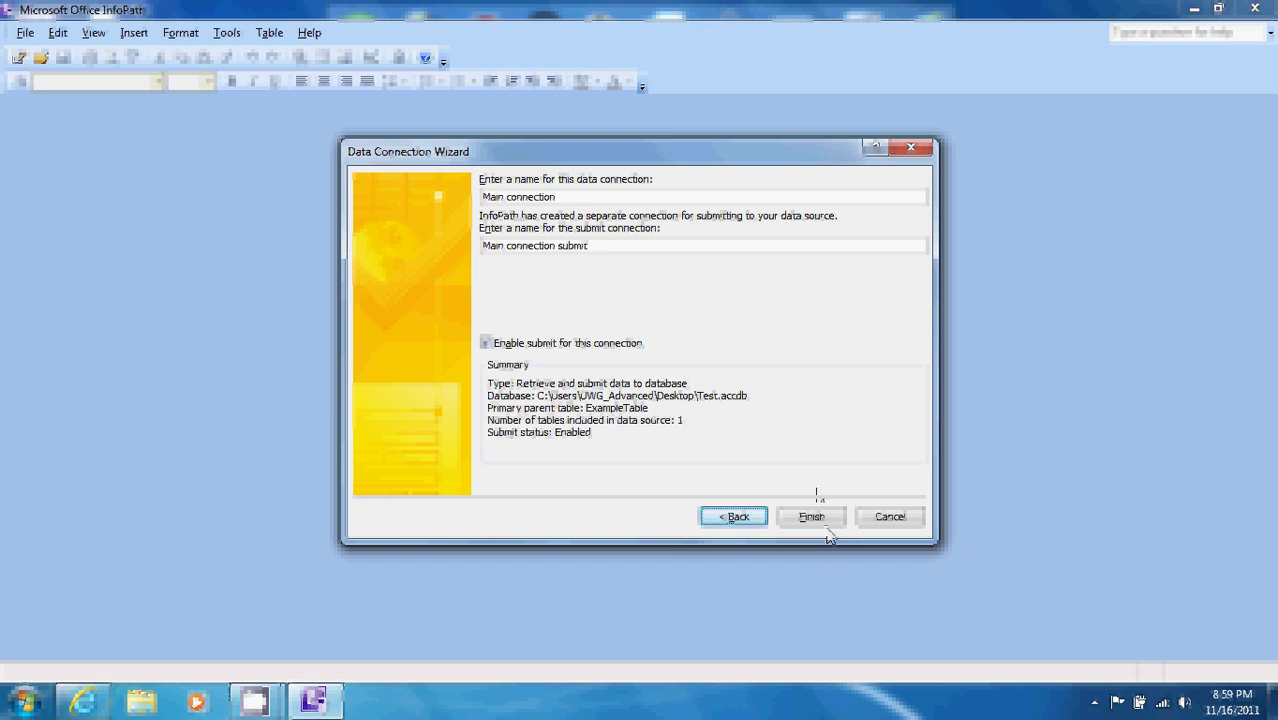
left_click(505, 199)
type("Test")
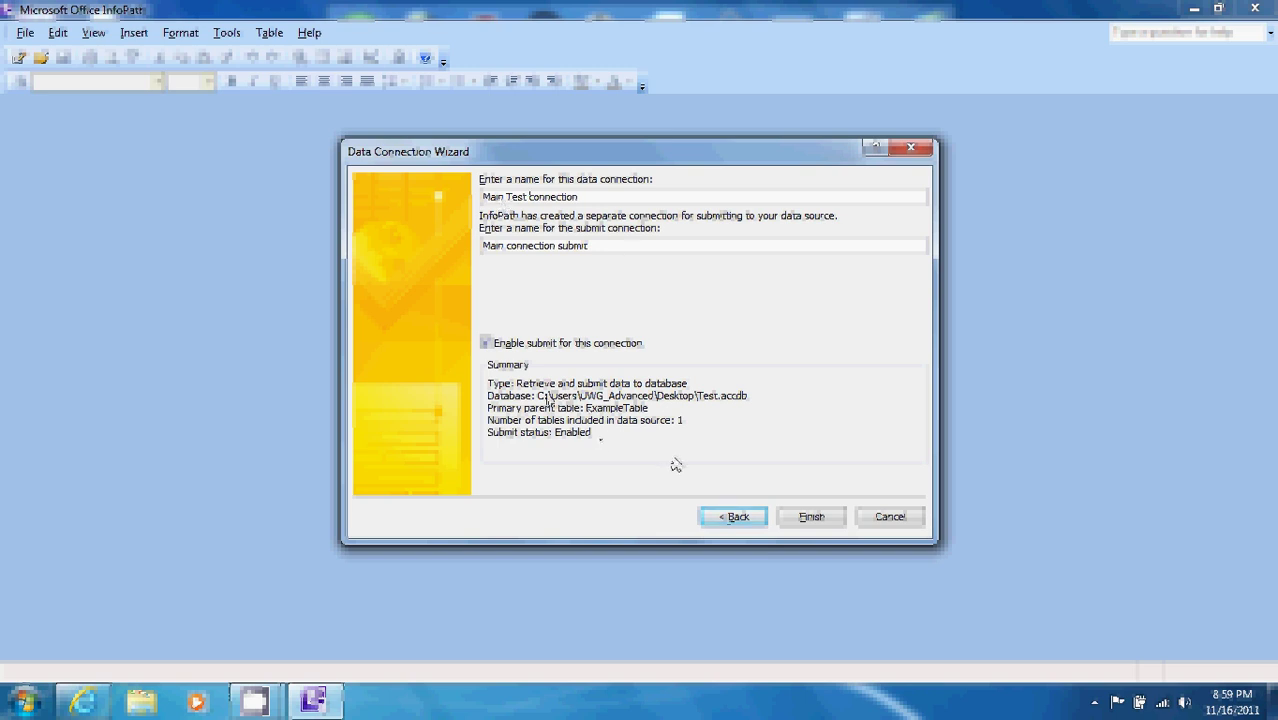
left_click(573, 343)
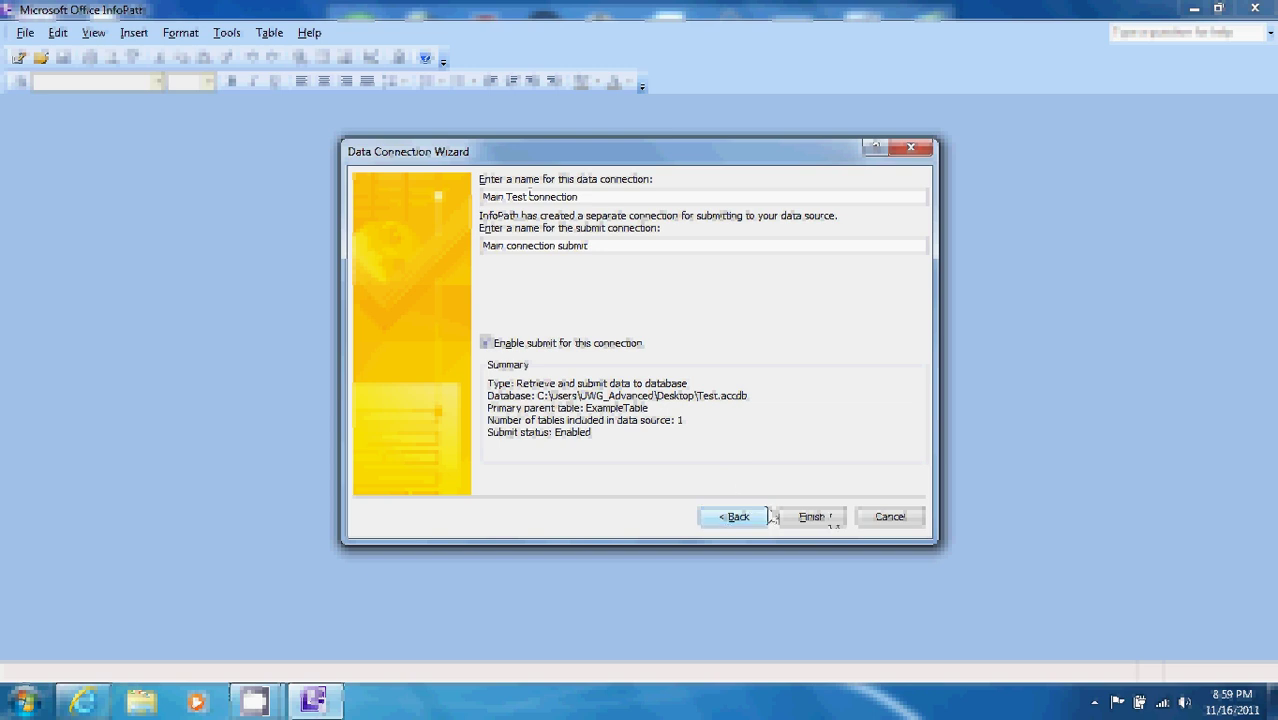
left_click(827, 522)
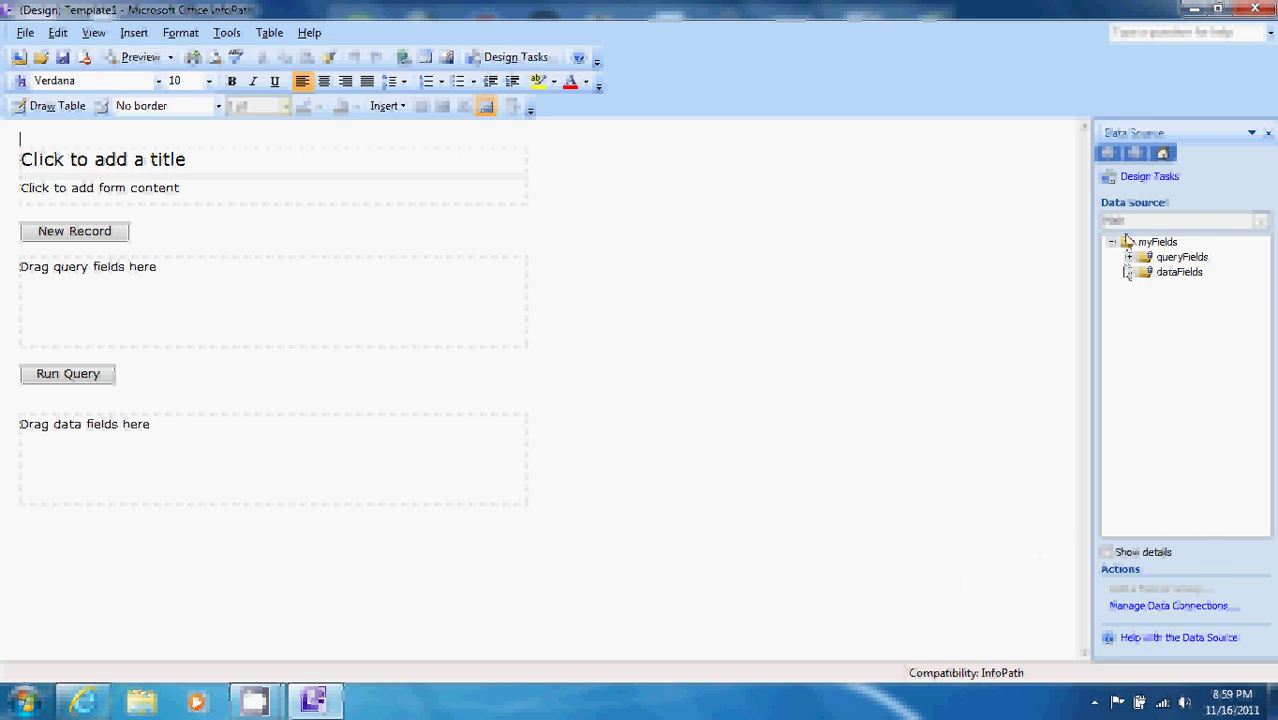
Expand dataFields and d:ExampleTable to list ID, firstName, lastName, address, city and state.
left_click(1128, 272)
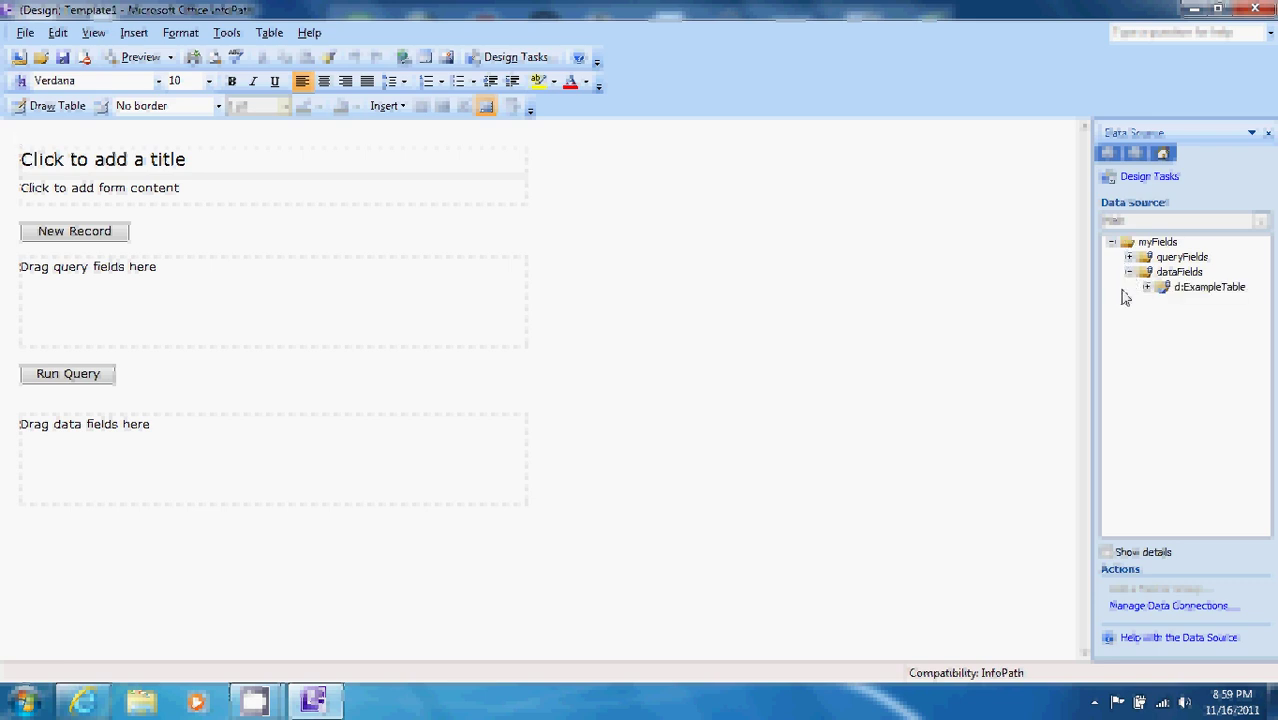
left_click(1145, 287)
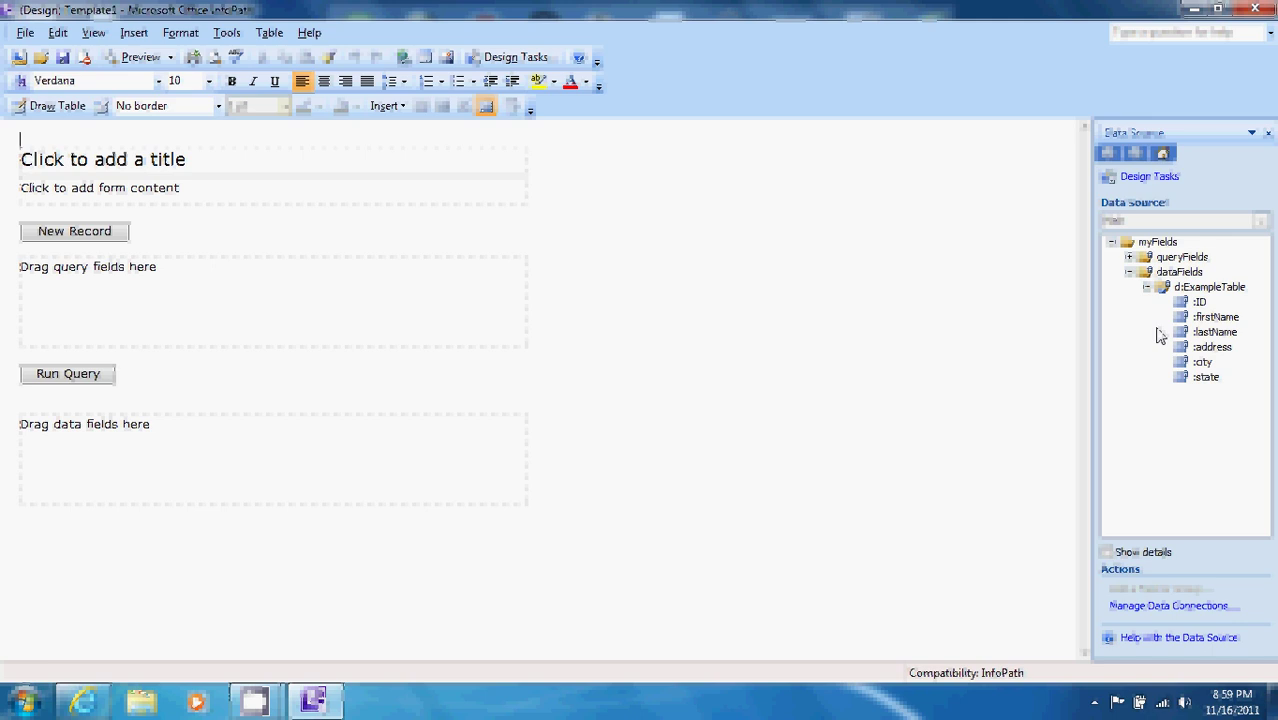
left_click(1186, 318)
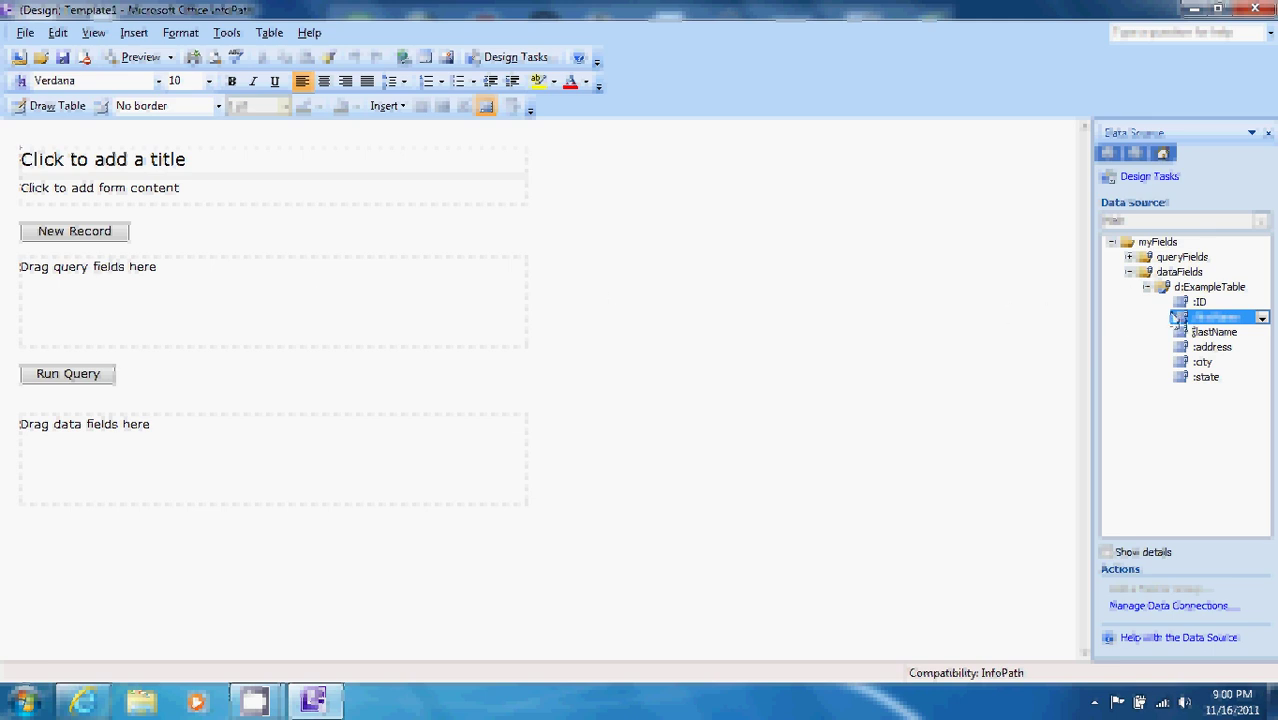
Drag firstName, lastName, address, city and state into the query section as labeled boxes.
left_click(868, 327)
left_click_drag(868, 327, 390, 302)
mouse_move(1215, 331)
left_mouse_down()
mouse_move(453, 350)
mouse_move(233, 315)
mouse_move(245, 313)
left_mouse_up()
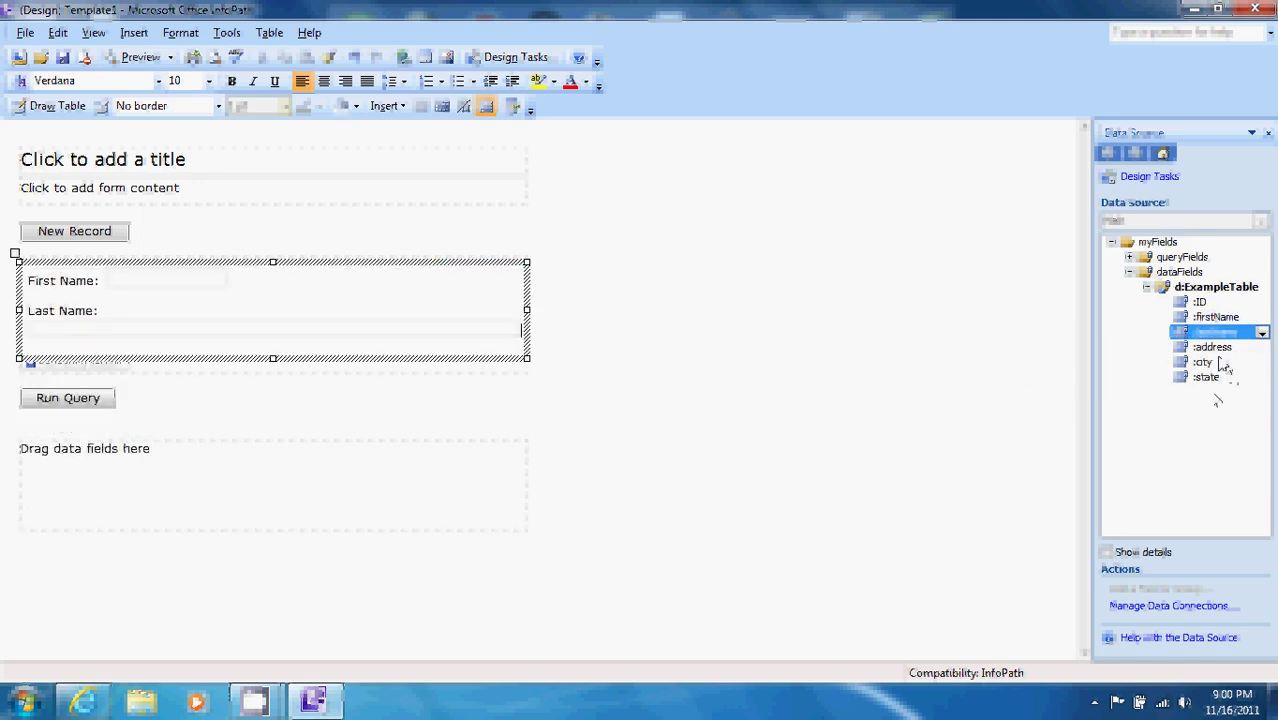
left_click_drag(1212, 347, 66, 362)
mouse_move(1203, 362)
left_mouse_down()
mouse_move(30, 395)
mouse_move(170, 400)
left_mouse_up()
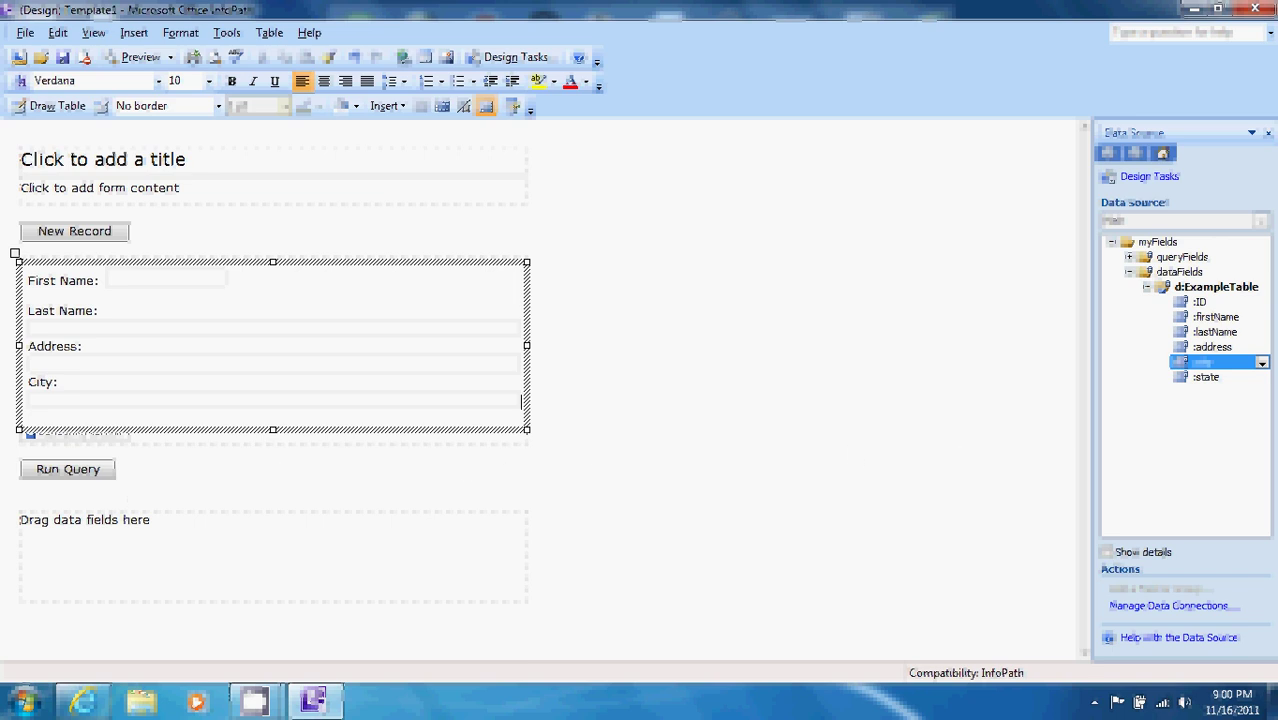
left_click_drag(1188, 378, 40, 418)
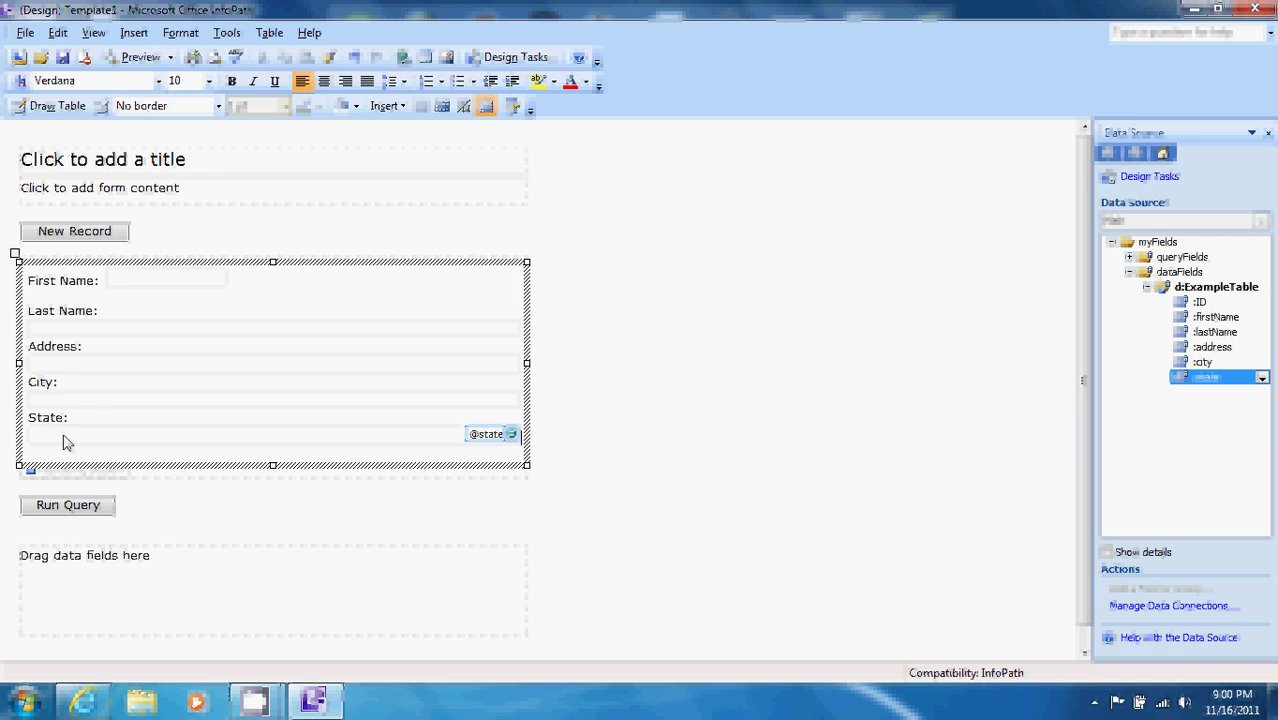
left_click(105, 508)
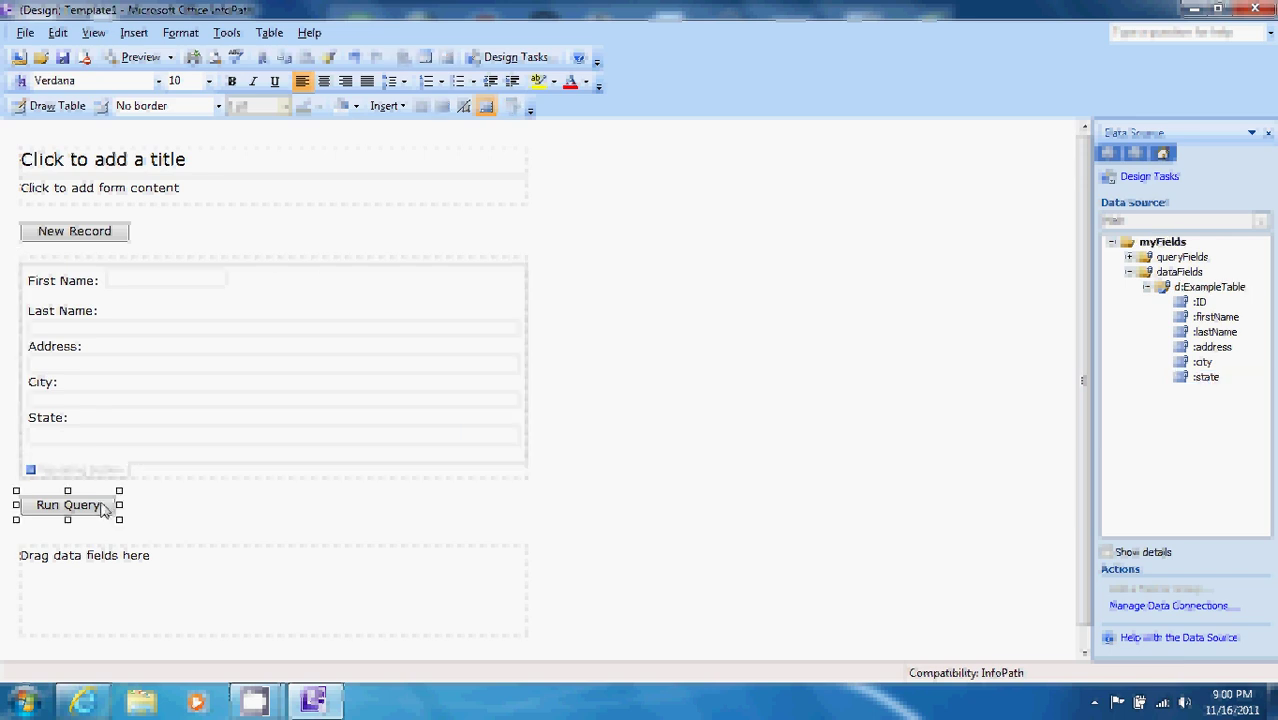
Delete the Run Query button and the empty 'Drag data fields here' section.
key("Delete")
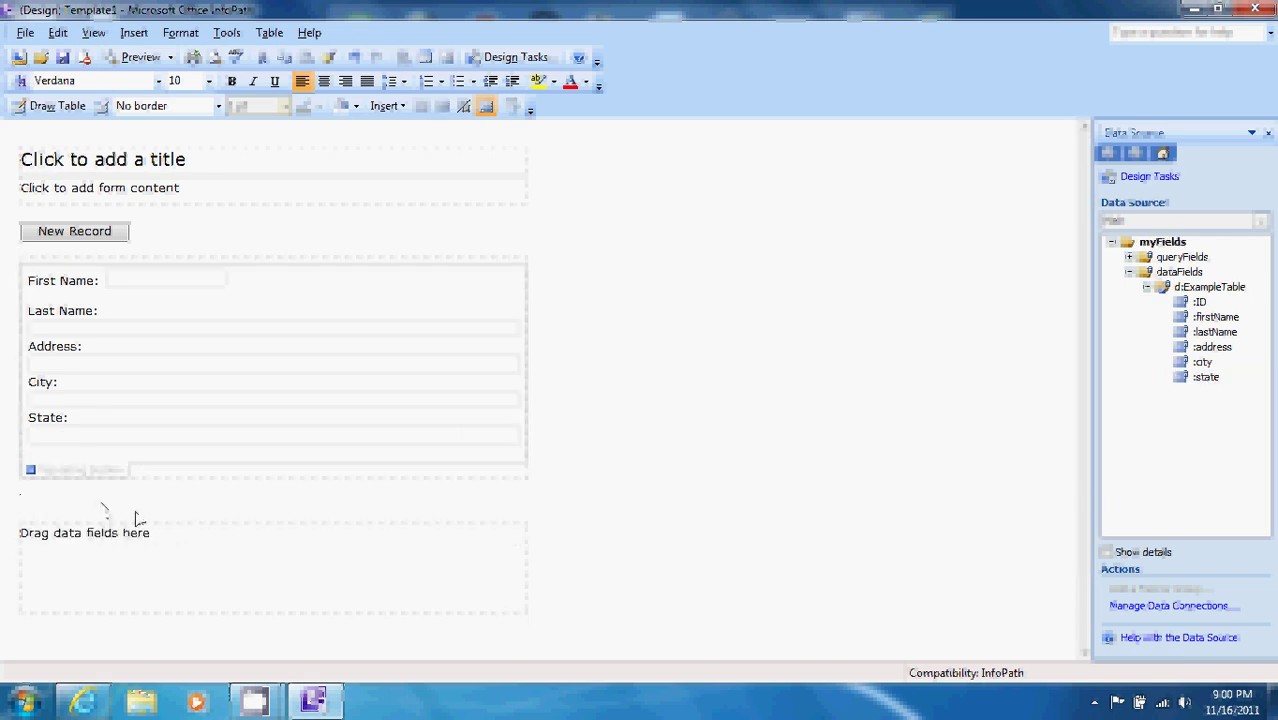
left_click(214, 525)
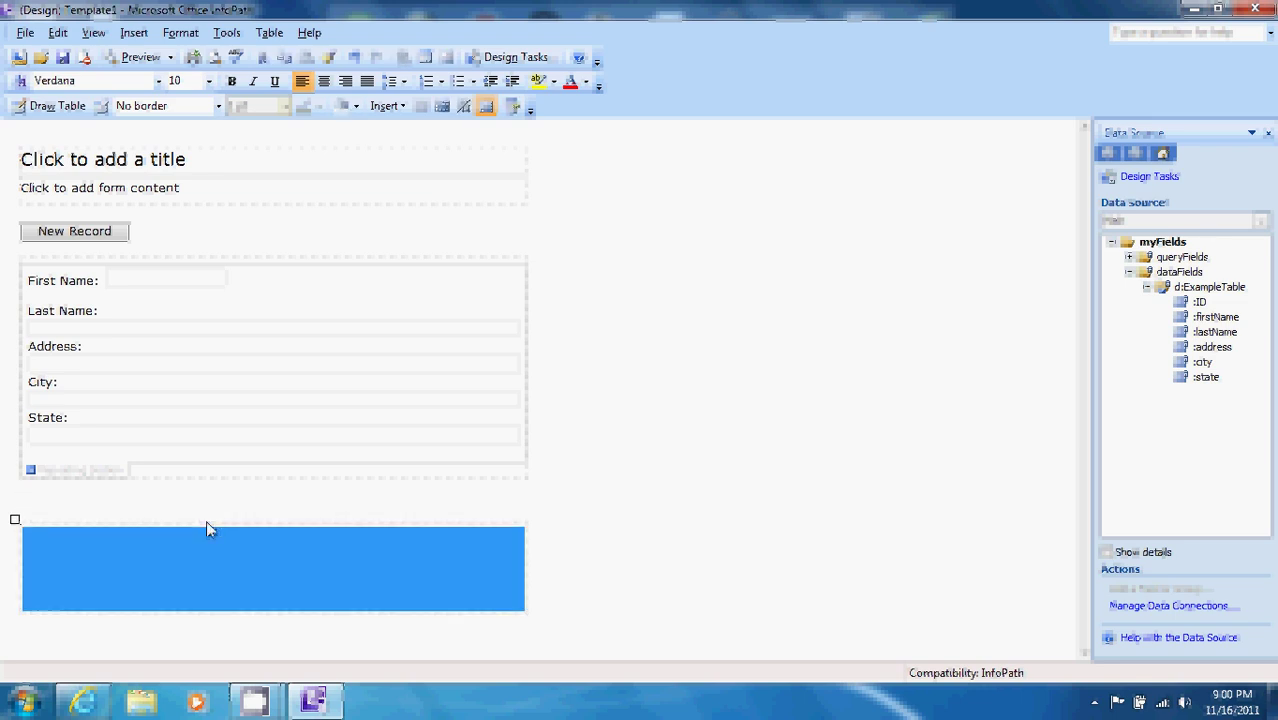
key("Delete")
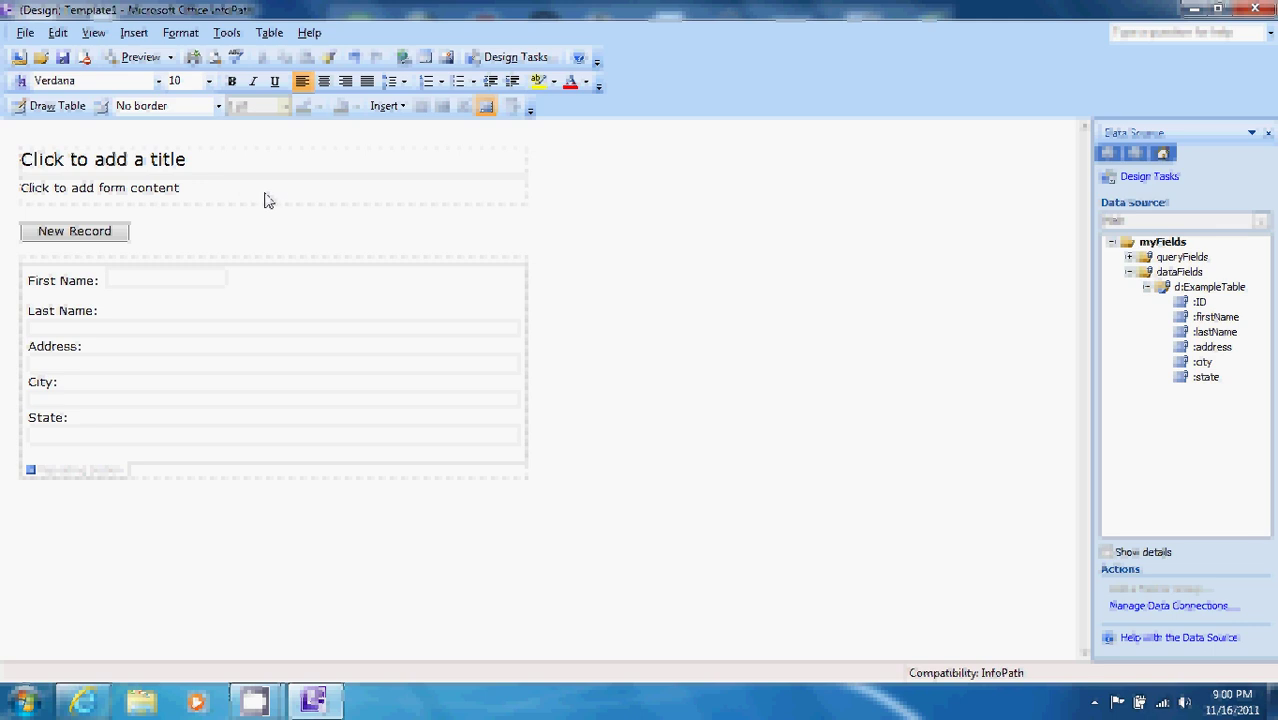
Fill the form content line turquoise and the fields section yellow.
left_click(264, 199)
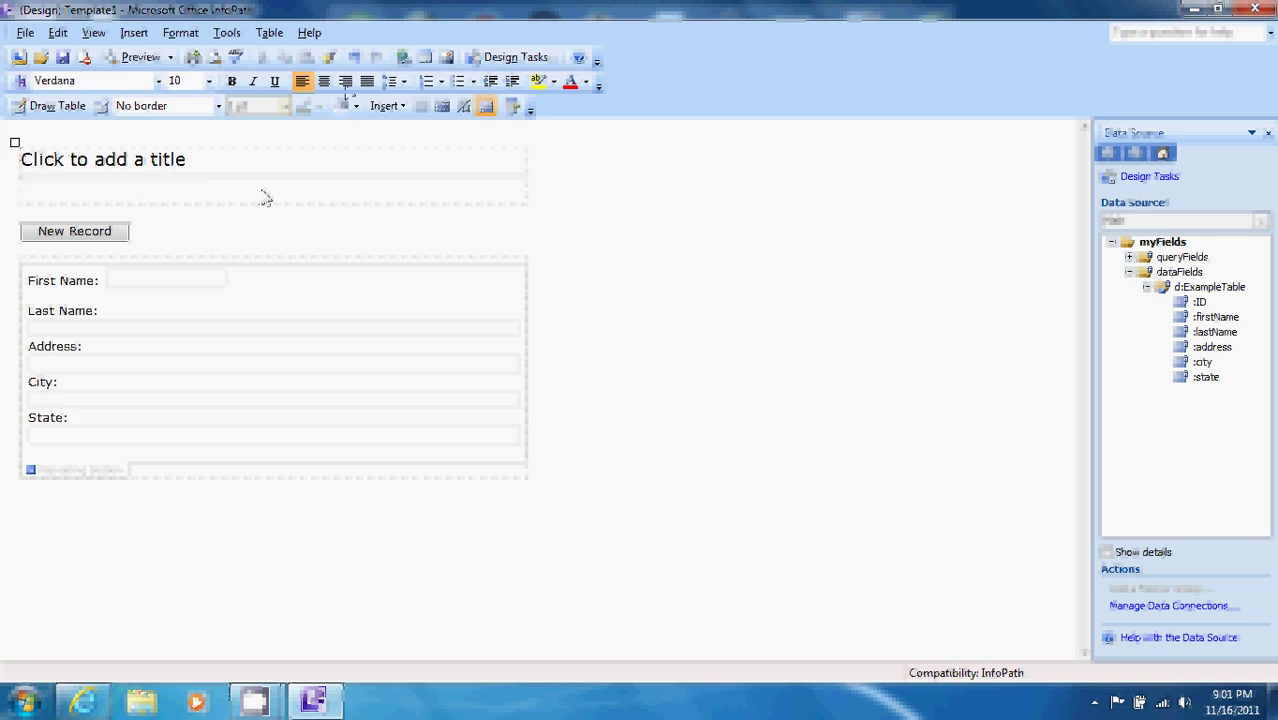
left_click(357, 107)
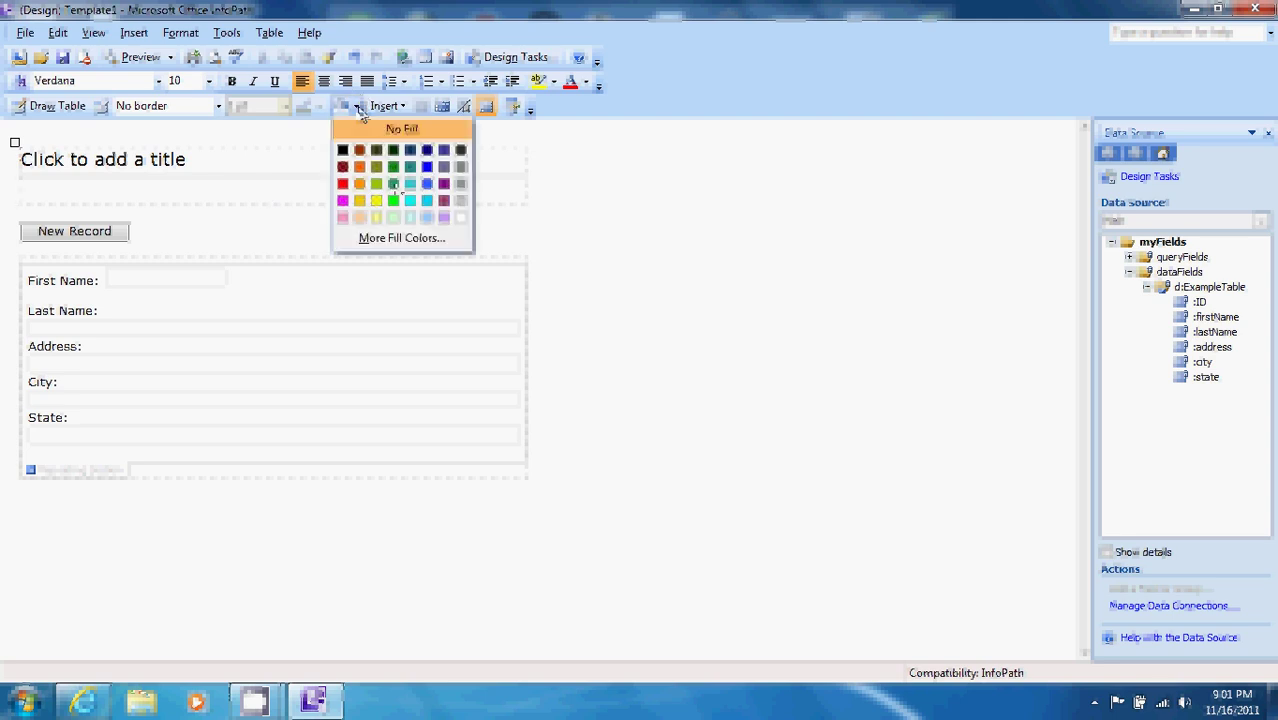
left_click(410, 200)
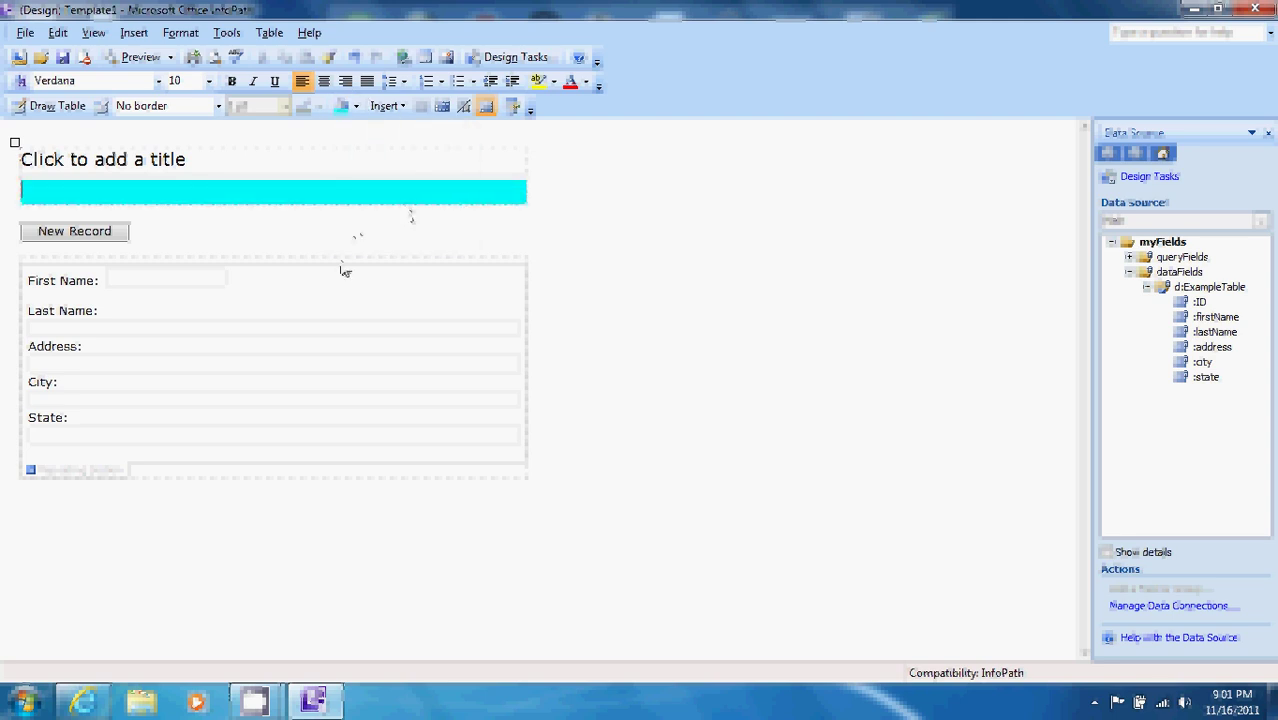
left_click(342, 311)
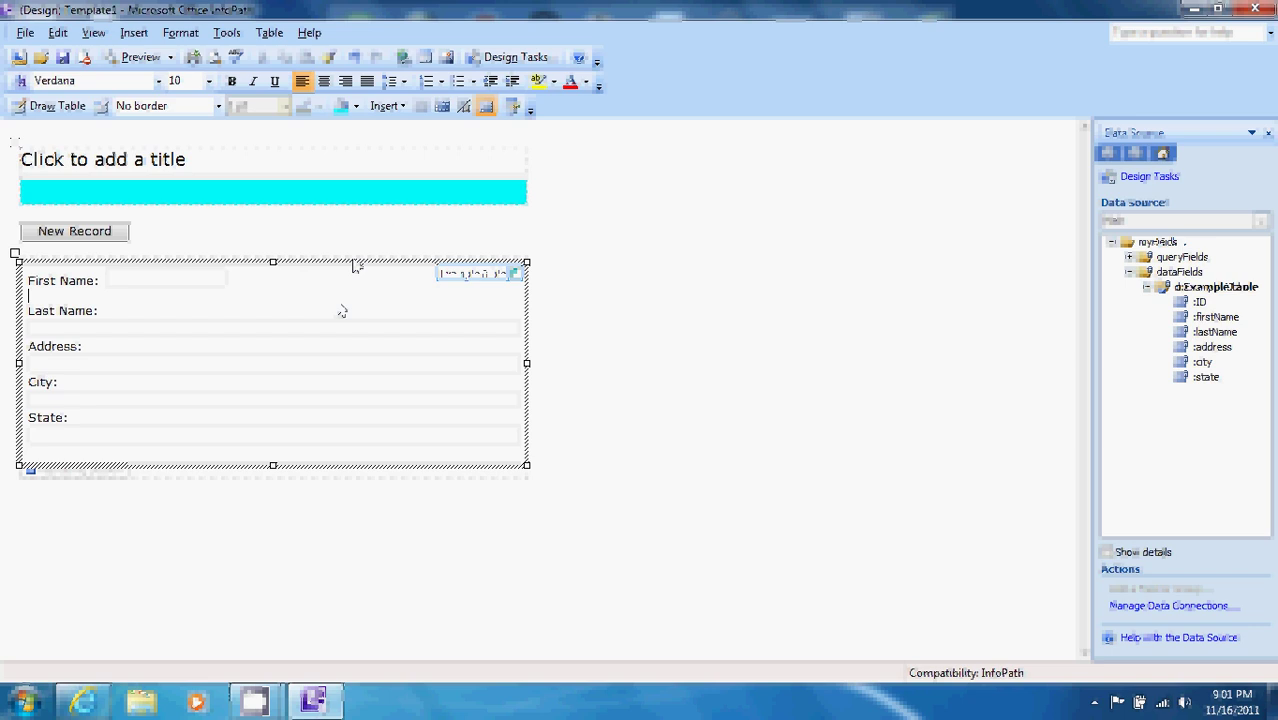
left_click(357, 107)
left_click(378, 200)
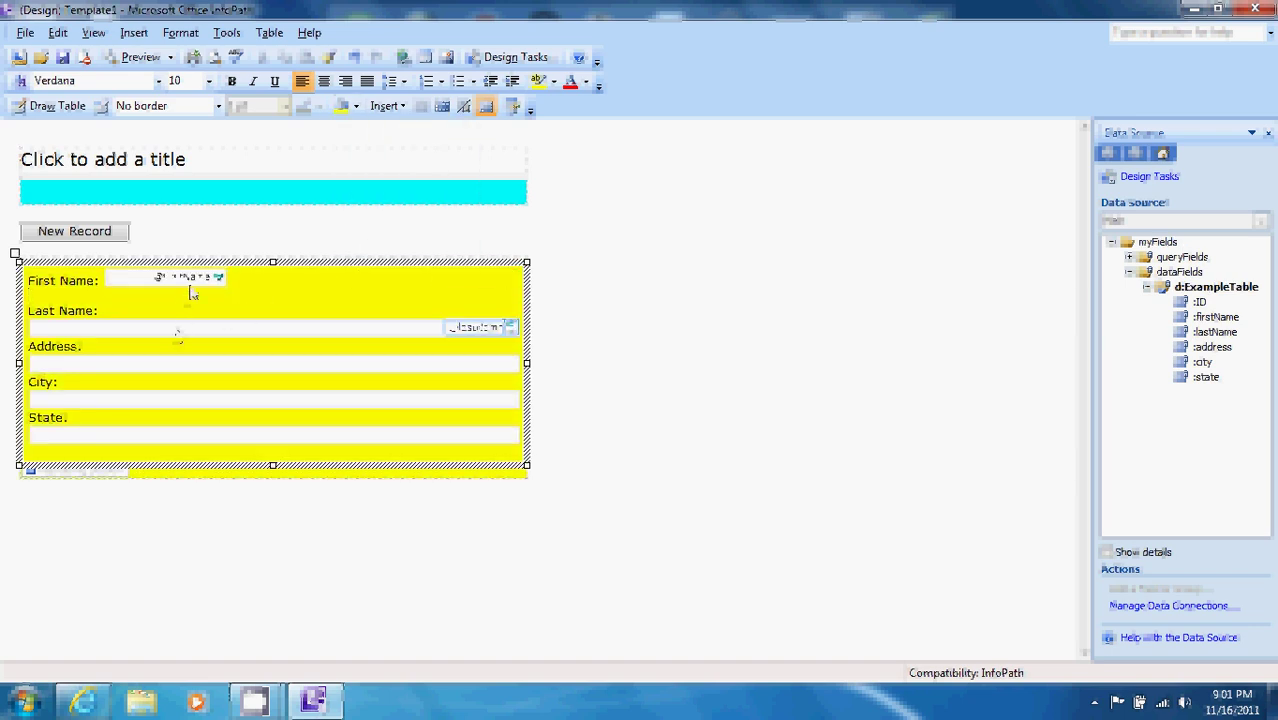
Widen the First Name box to the section's edge and move Last Name beside its label.
left_click(131, 285)
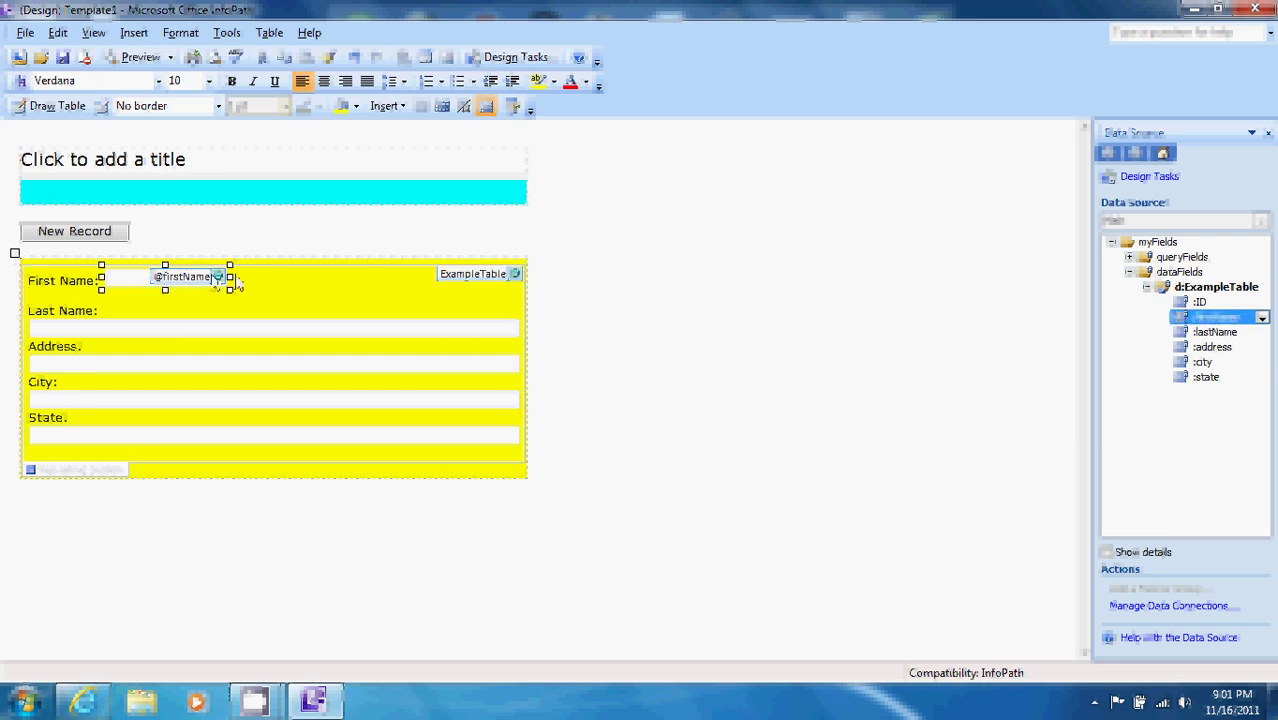
left_click_drag(230, 278, 513, 281)
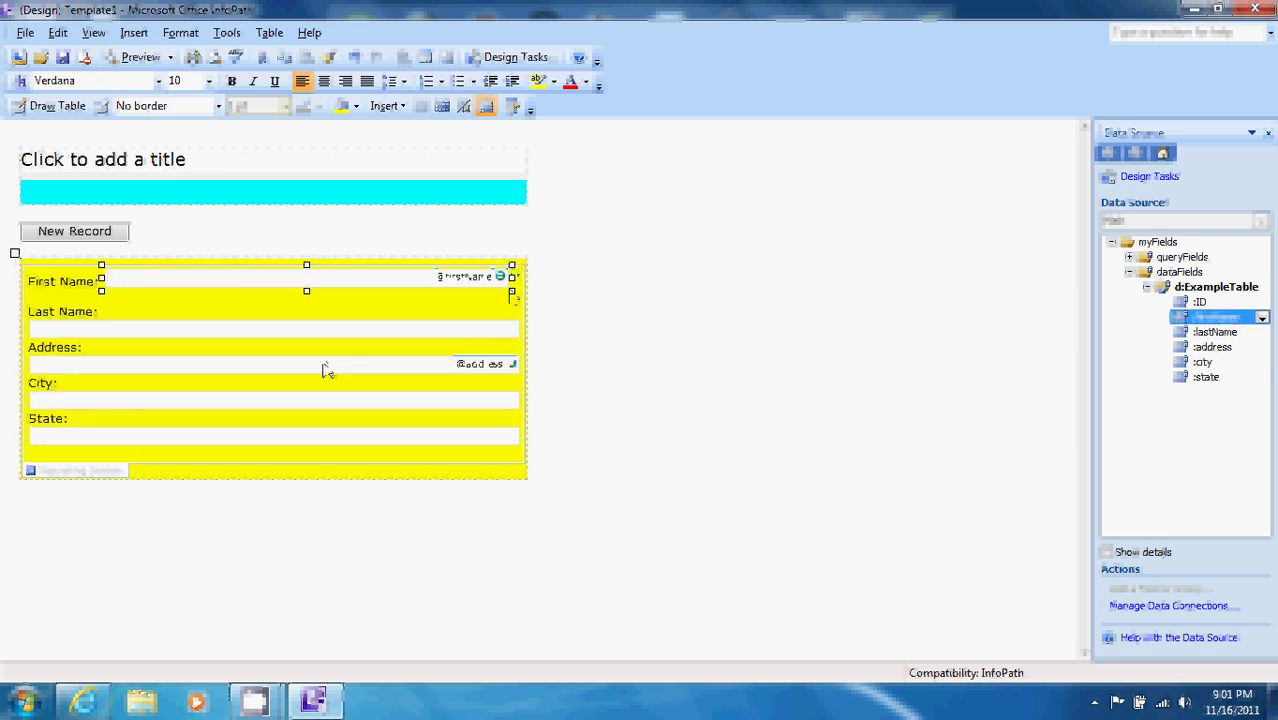
left_click(212, 329)
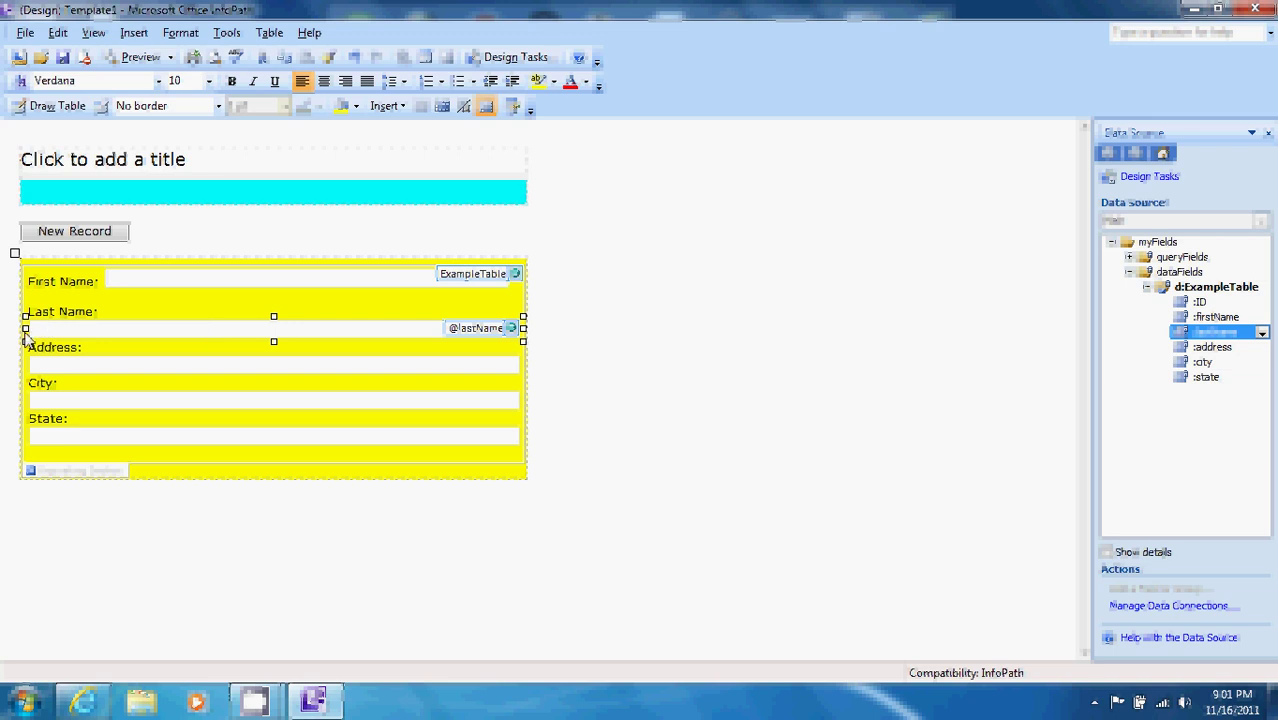
left_click_drag(26, 338, 114, 320)
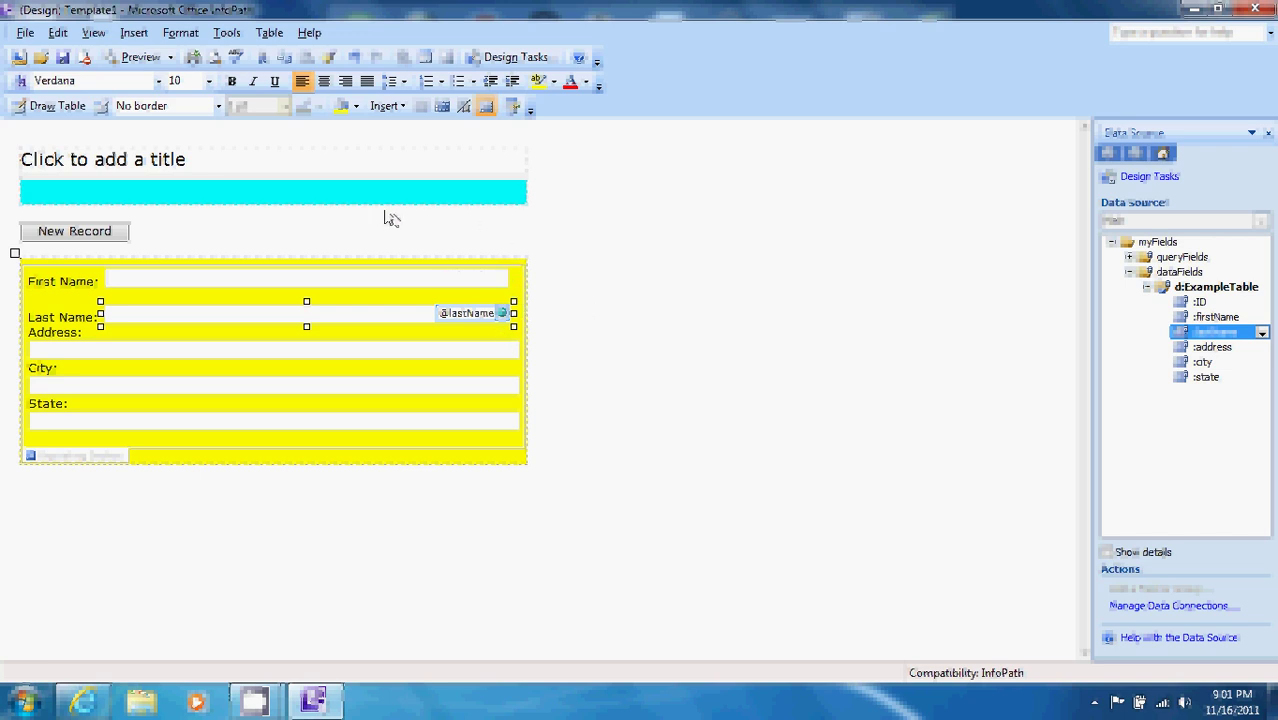
Type the form title 'Student Address Form' and centre it above the blue bar.
left_click(329, 172)
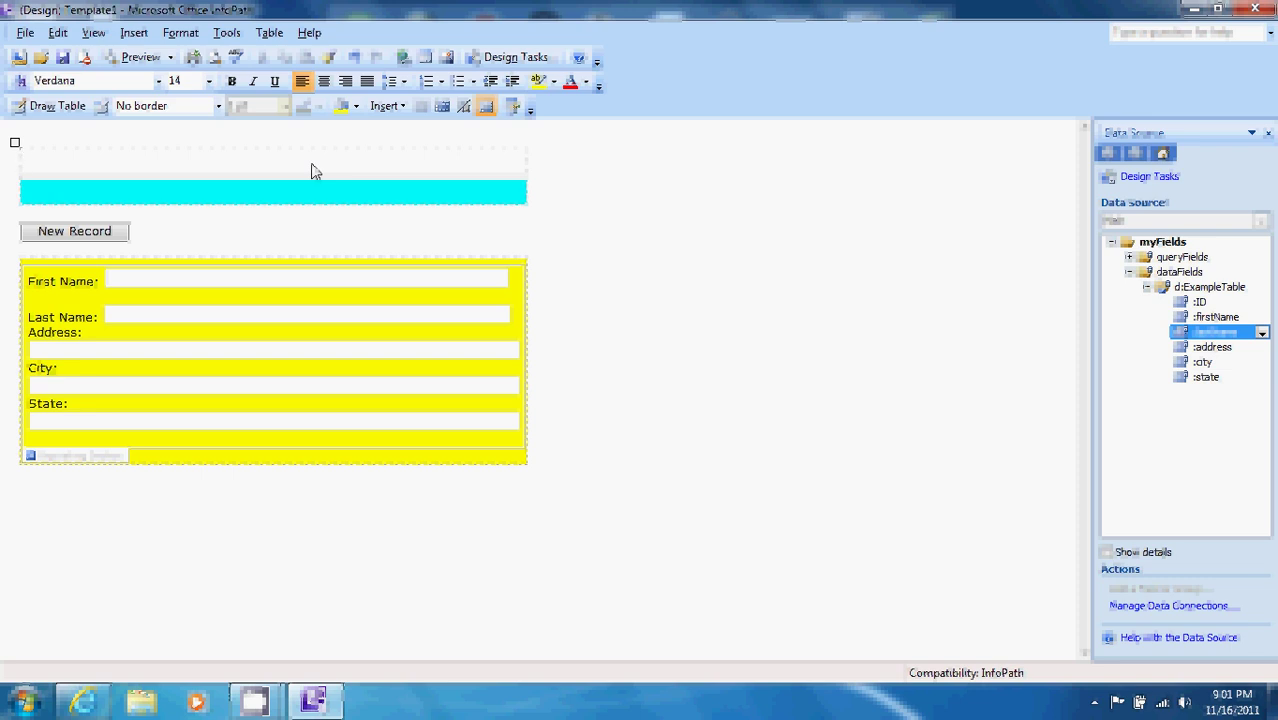
type("Student ")
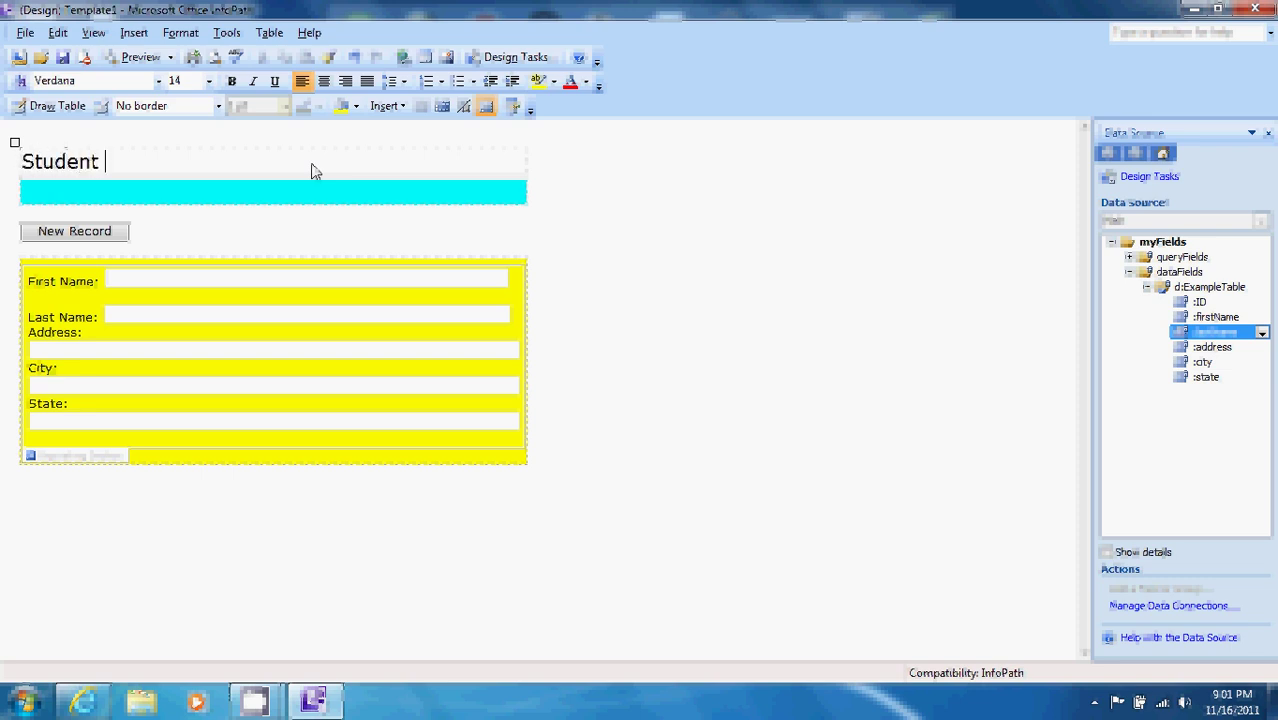
type("Address")
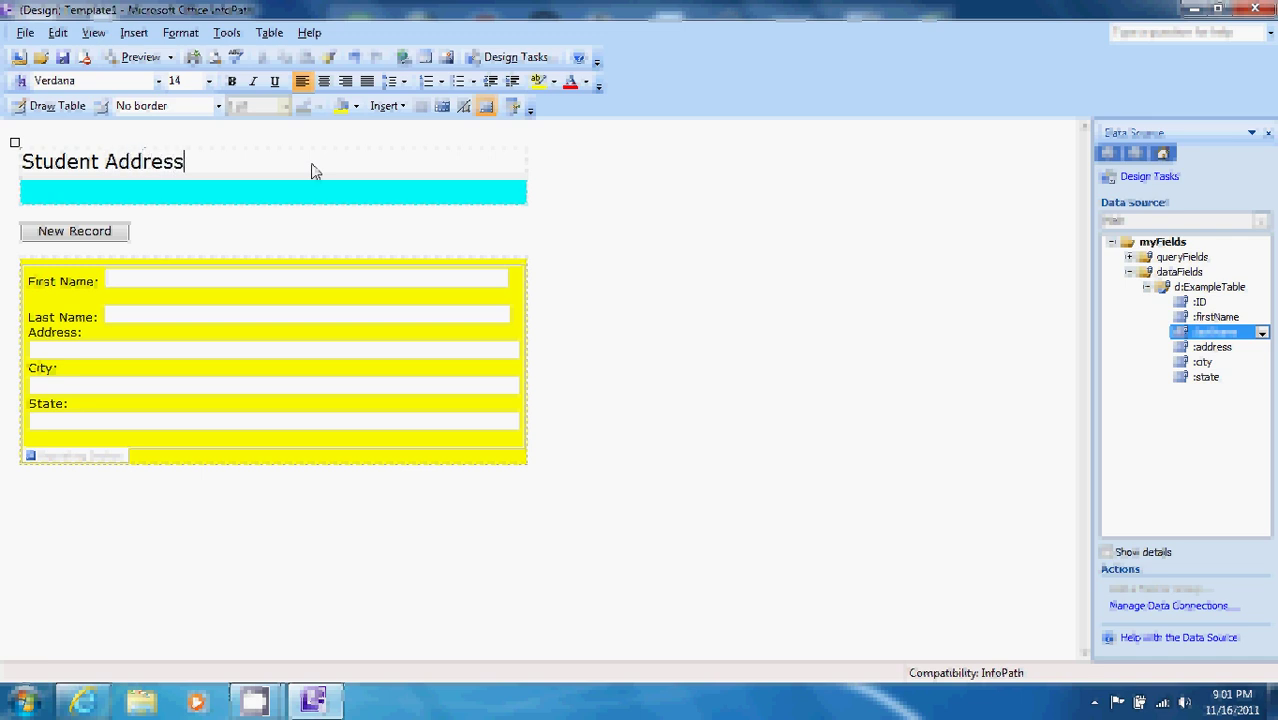
type(" Form")
left_click(324, 82)
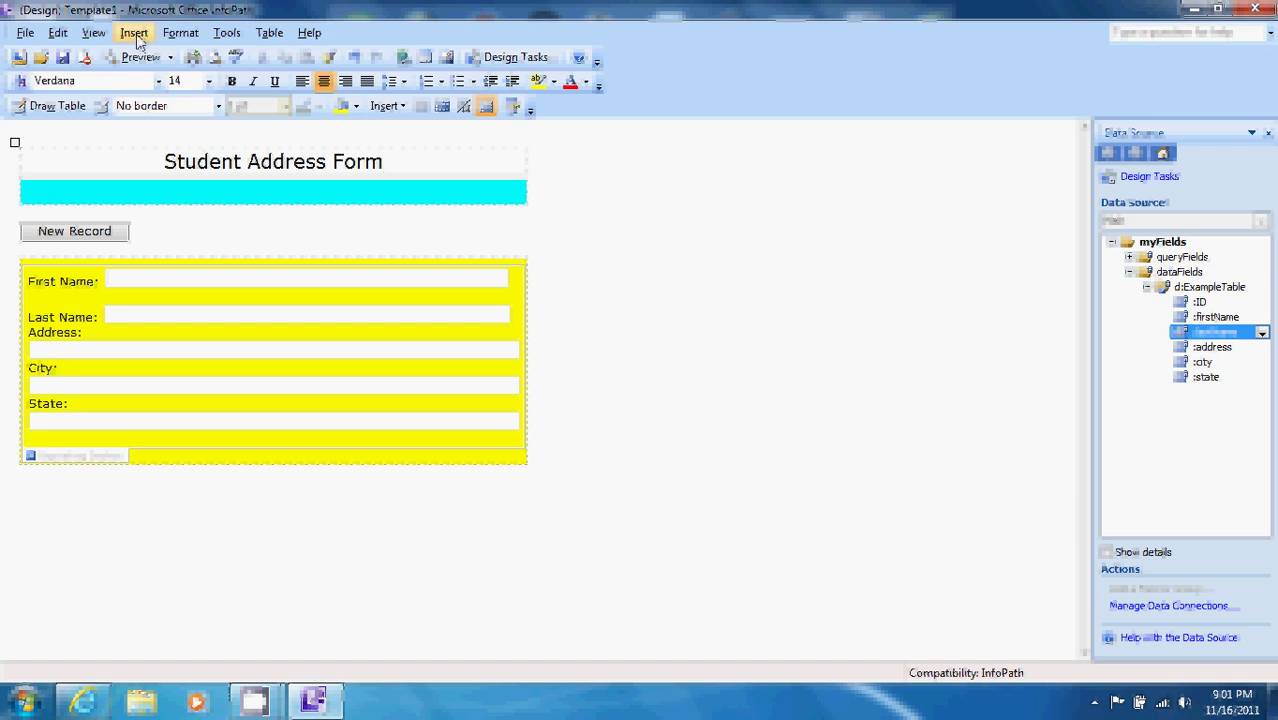
Insert a Button control from More Controls and move it below the State box in the yellow section.
left_click(135, 34)
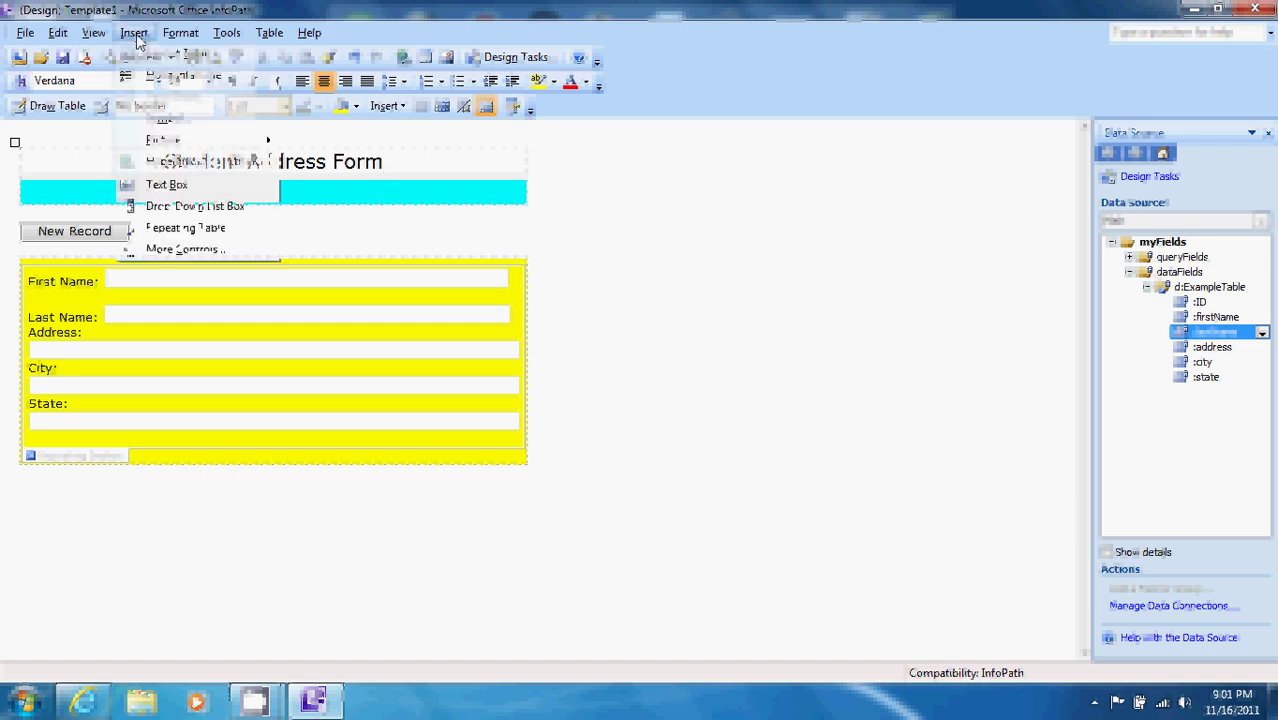
left_click(187, 250)
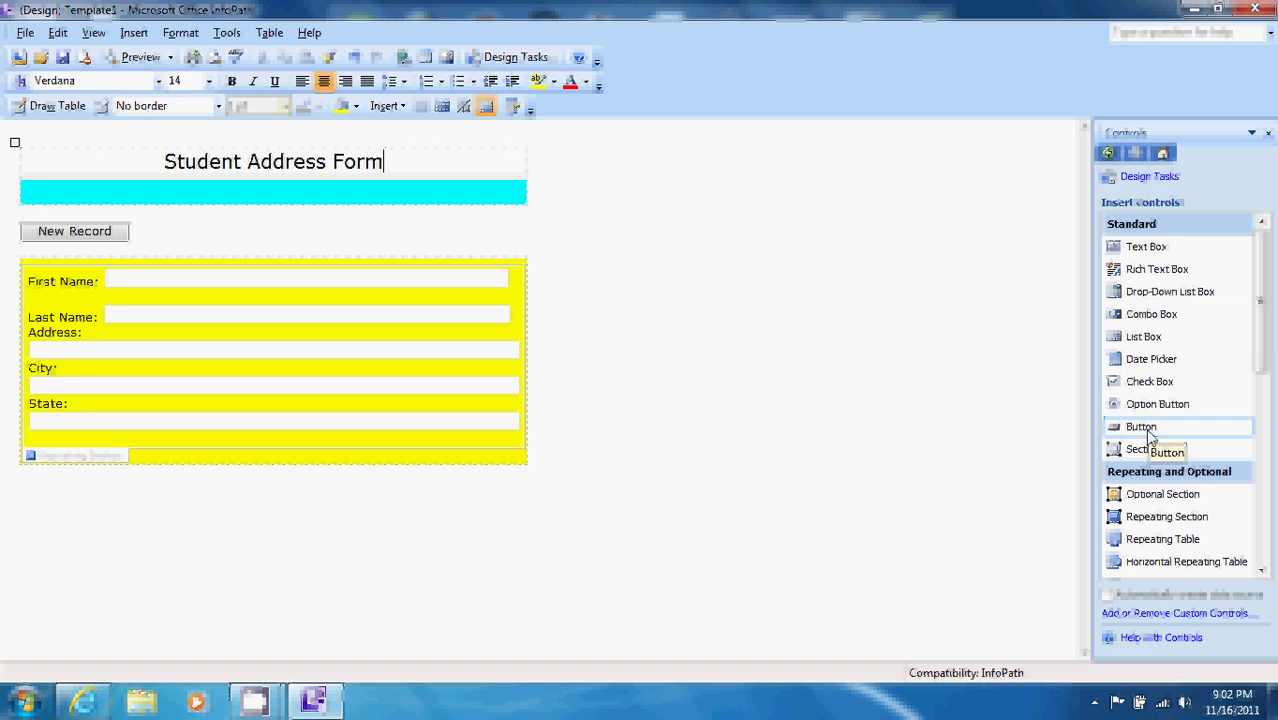
left_click(1150, 432)
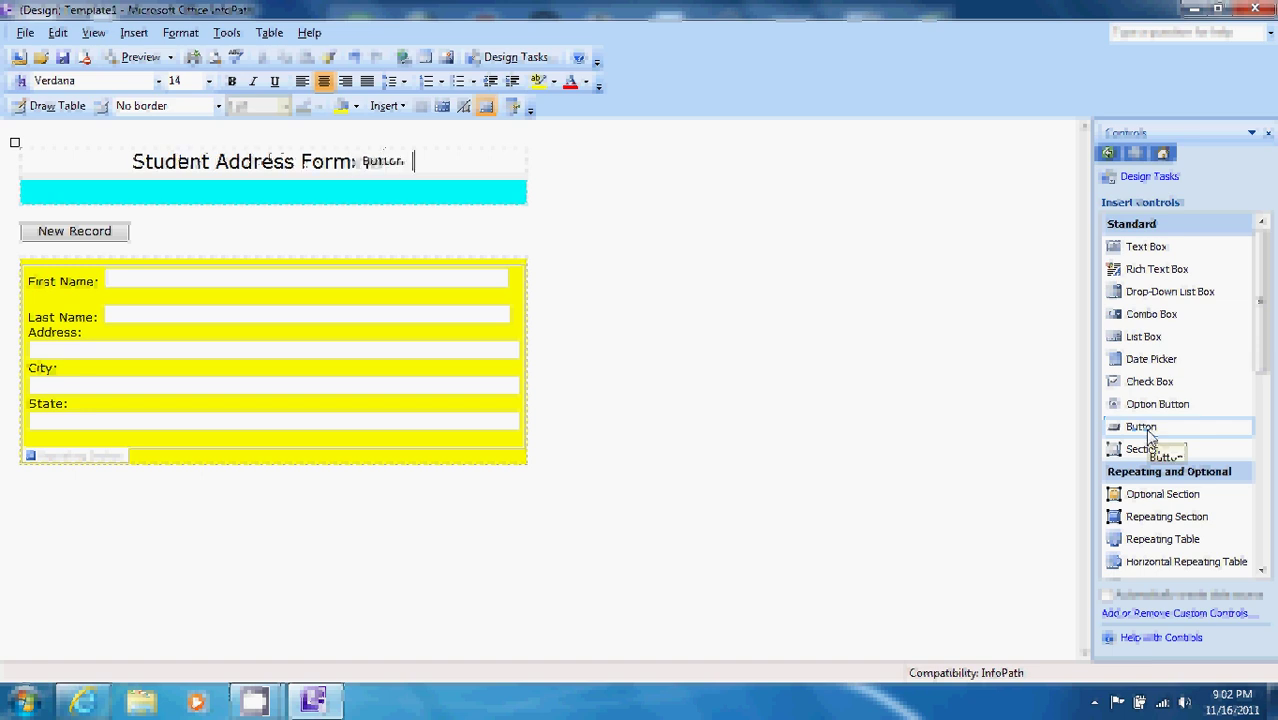
left_click(388, 163)
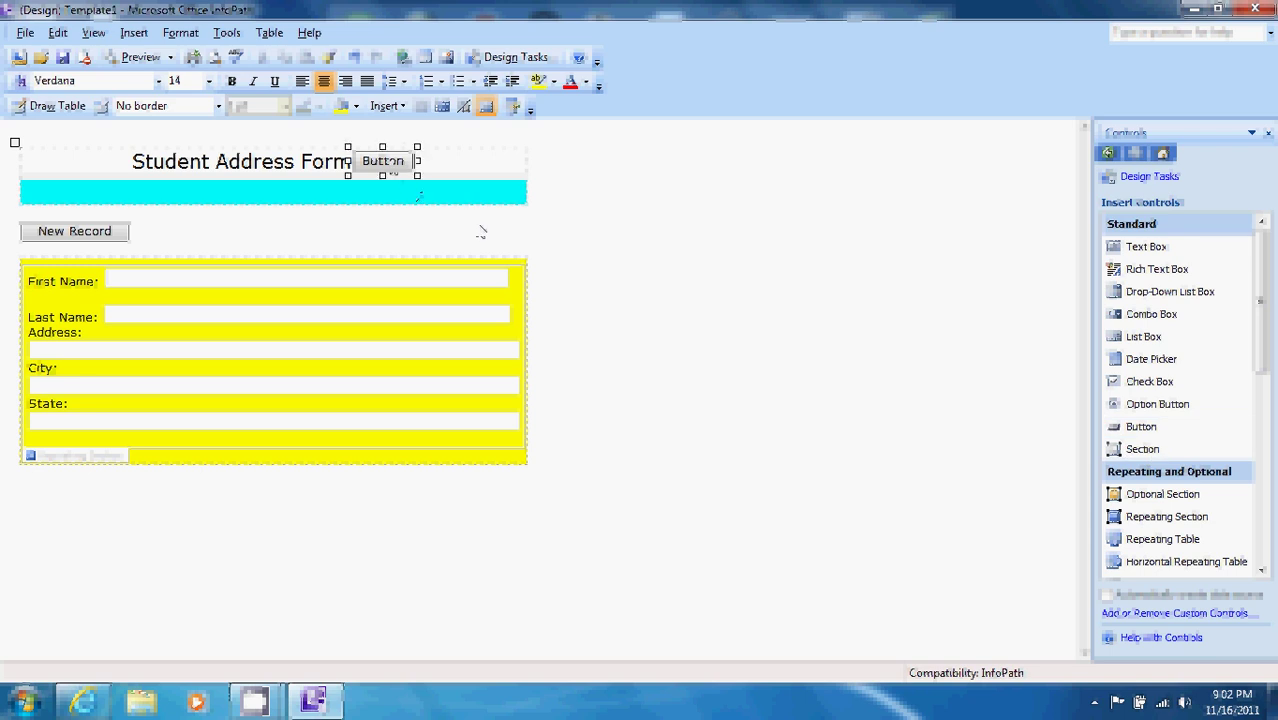
left_click(394, 250)
left_click_drag(232, 431, 219, 437)
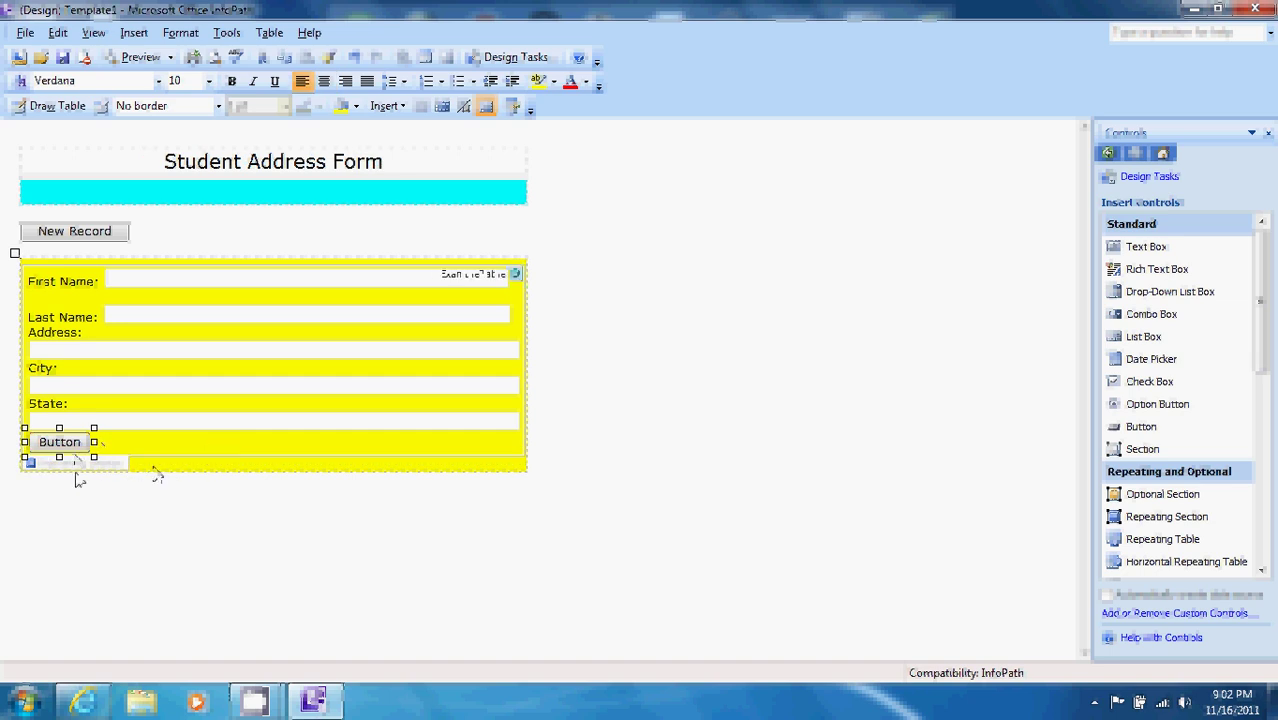
left_click(136, 529)
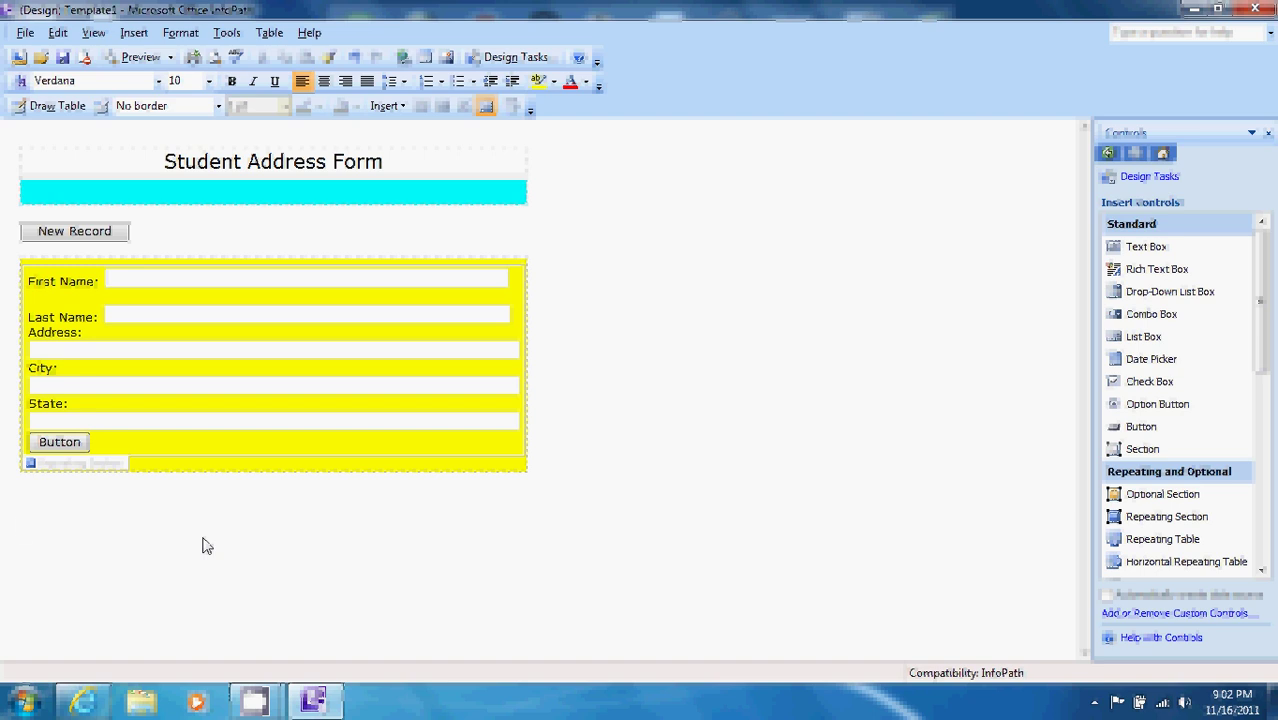
Set the button's action to Submit in its Button Properties.
left_click(72, 443)
right_click(74, 444)
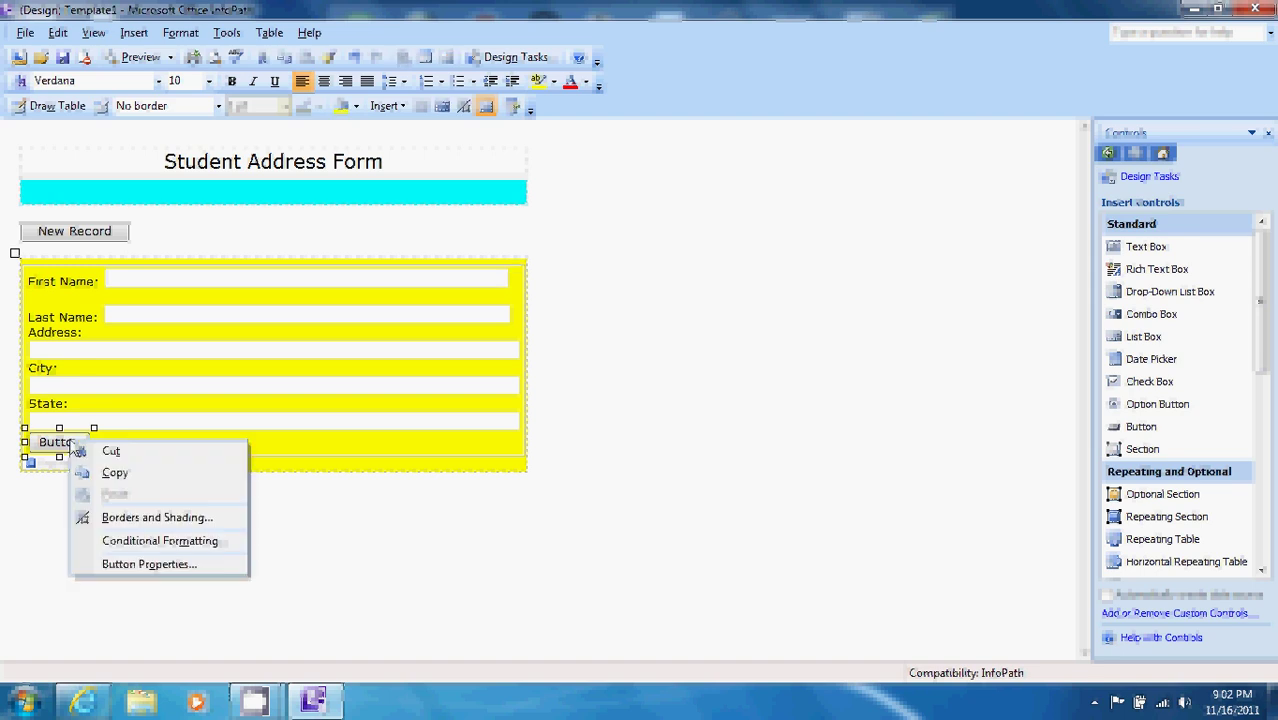
left_click(150, 565)
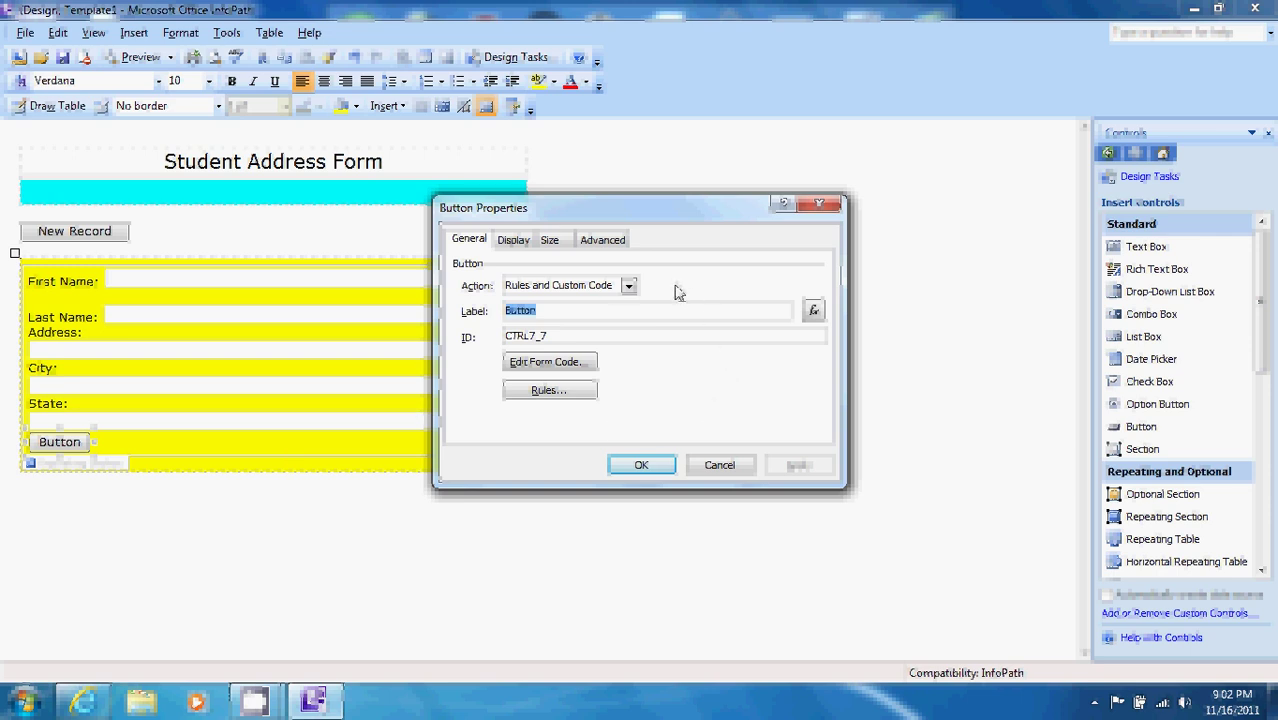
left_click(628, 287)
left_click(619, 315)
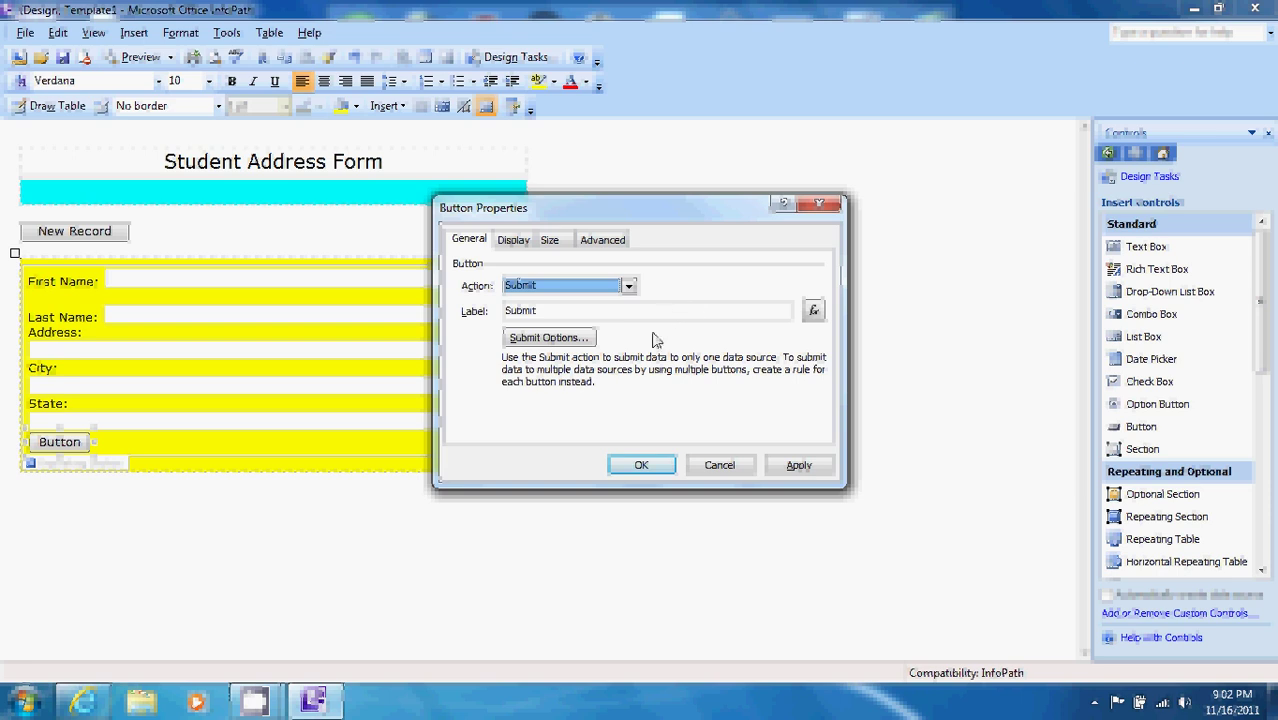
Change the button label to 'Test Submit' and apply it.
left_click(501, 313)
type("Test")
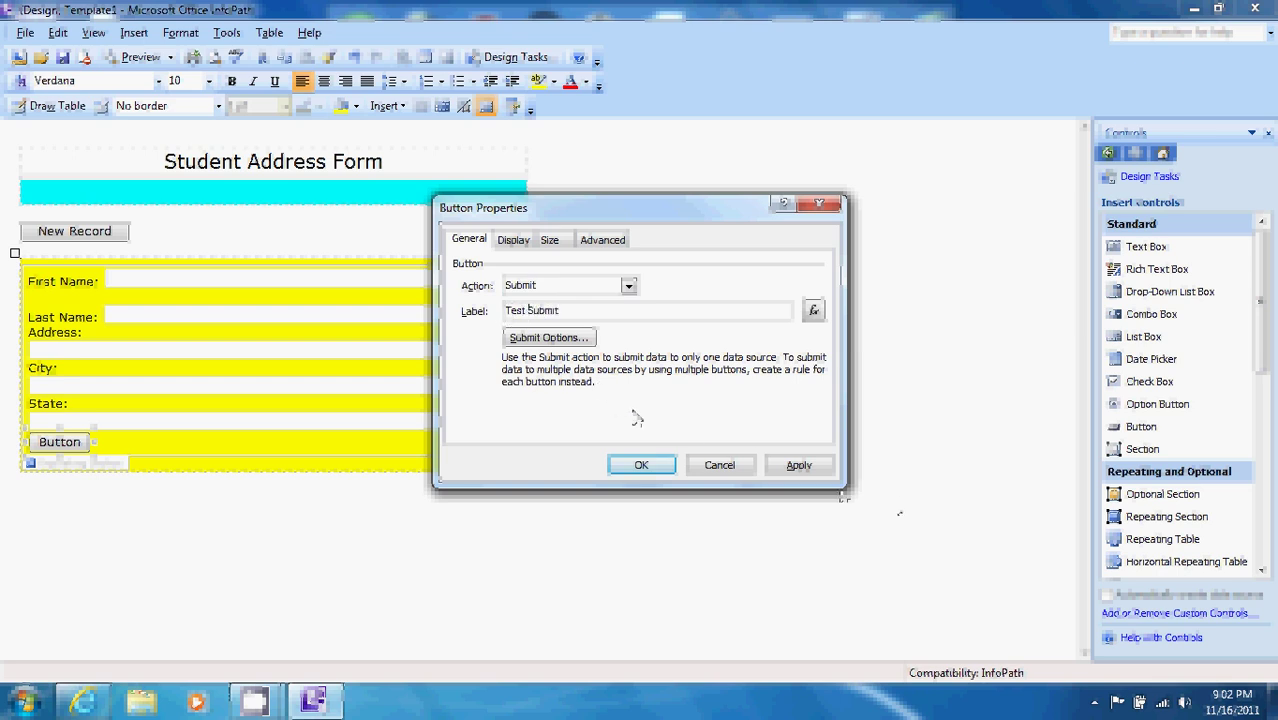
left_click(805, 467)
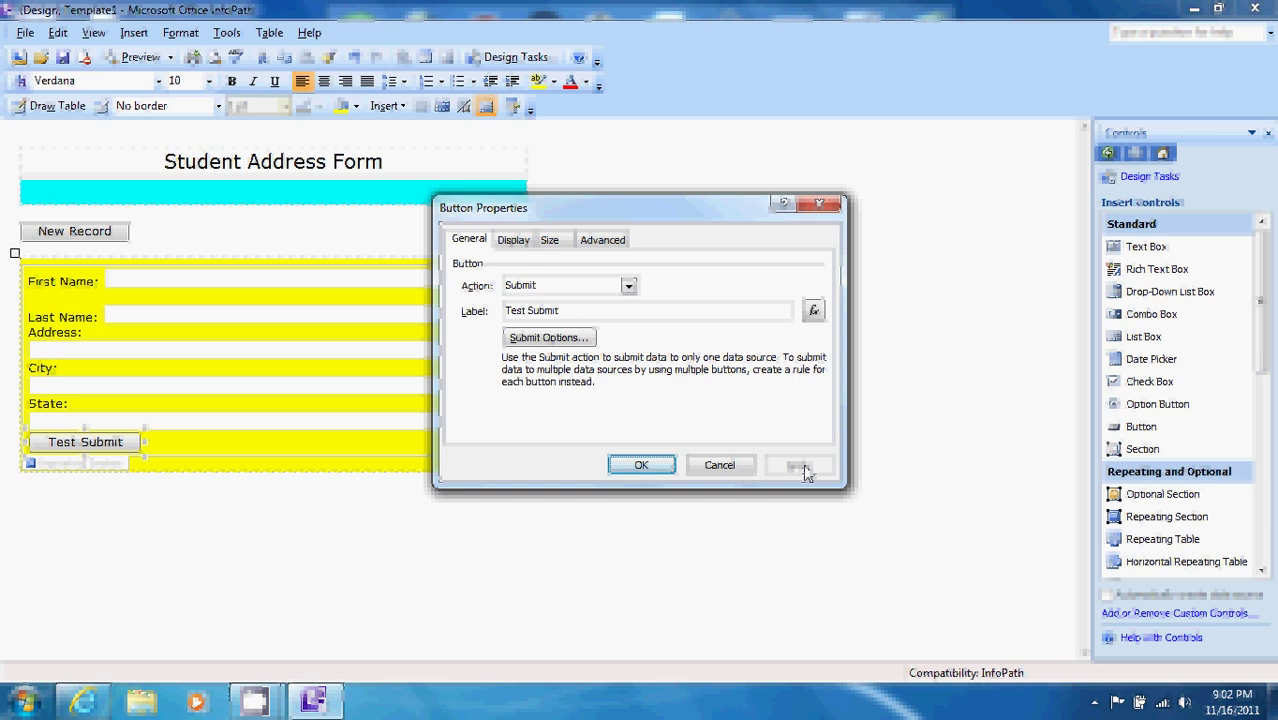
Set the advanced submit option to create a new, blank form after submitting, and confirm all dialogs.
left_click(549, 338)
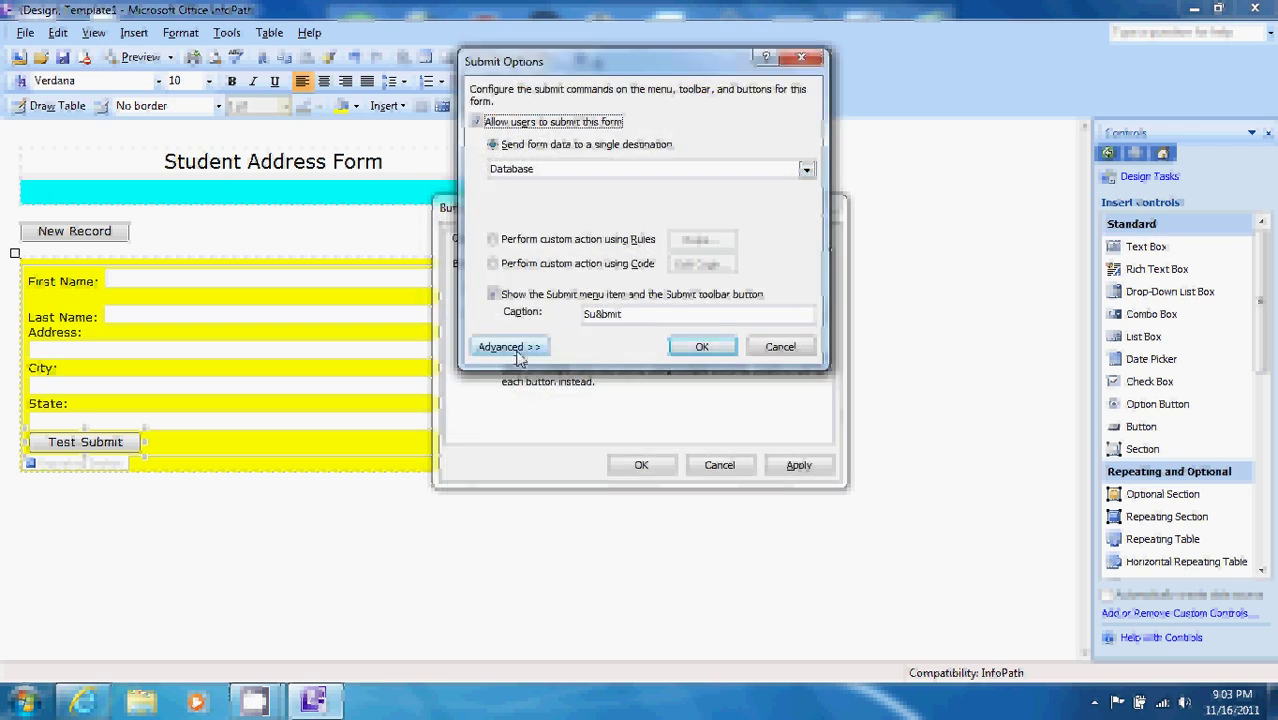
left_click(517, 350)
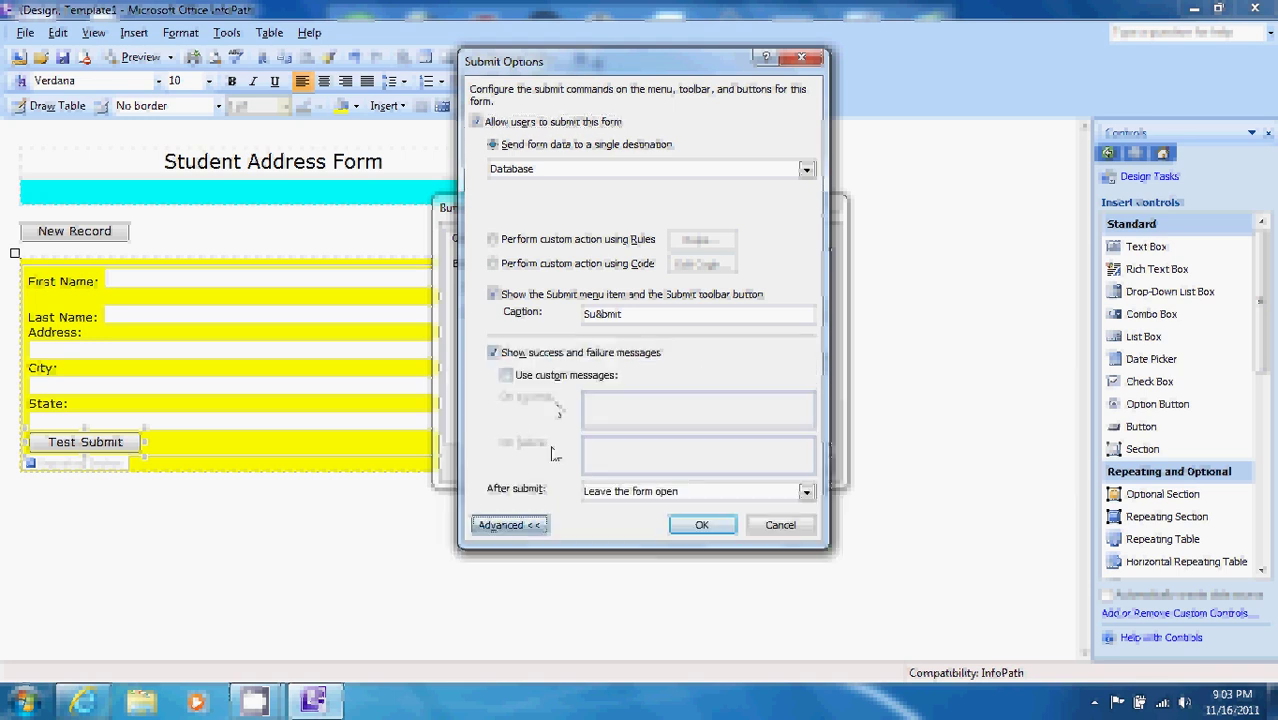
left_click(805, 491)
left_click(768, 521)
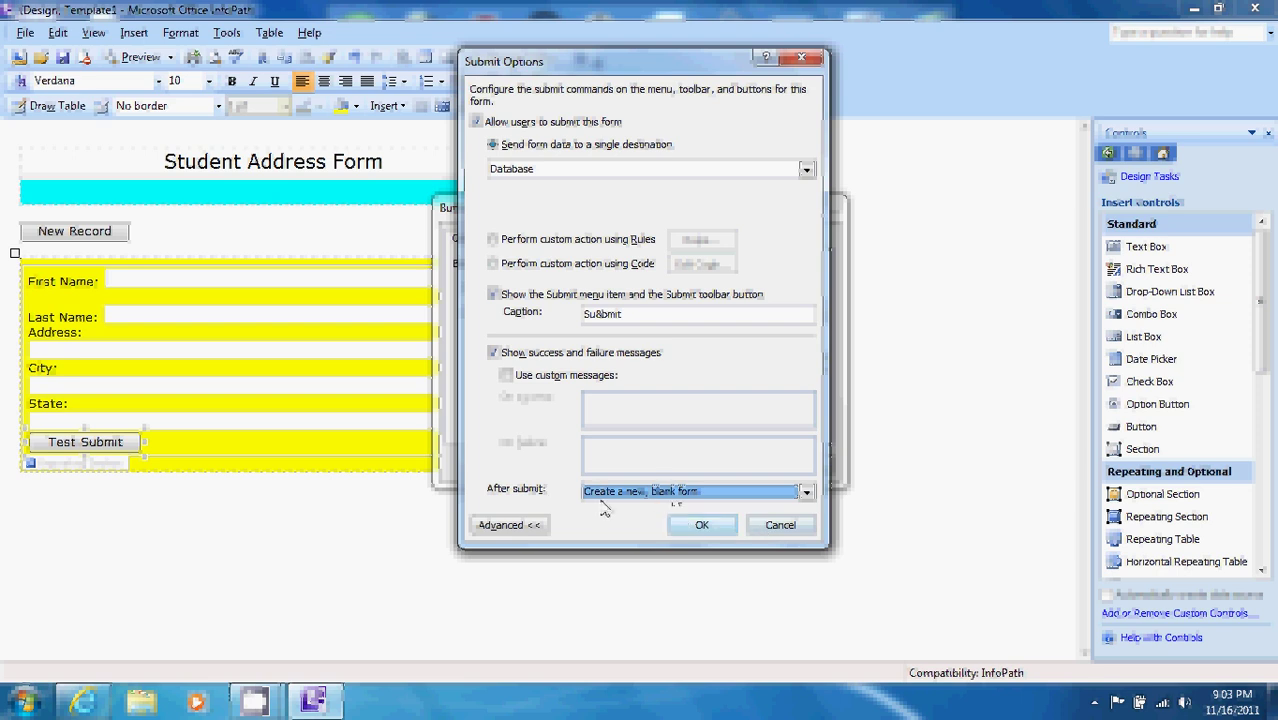
left_click(702, 530)
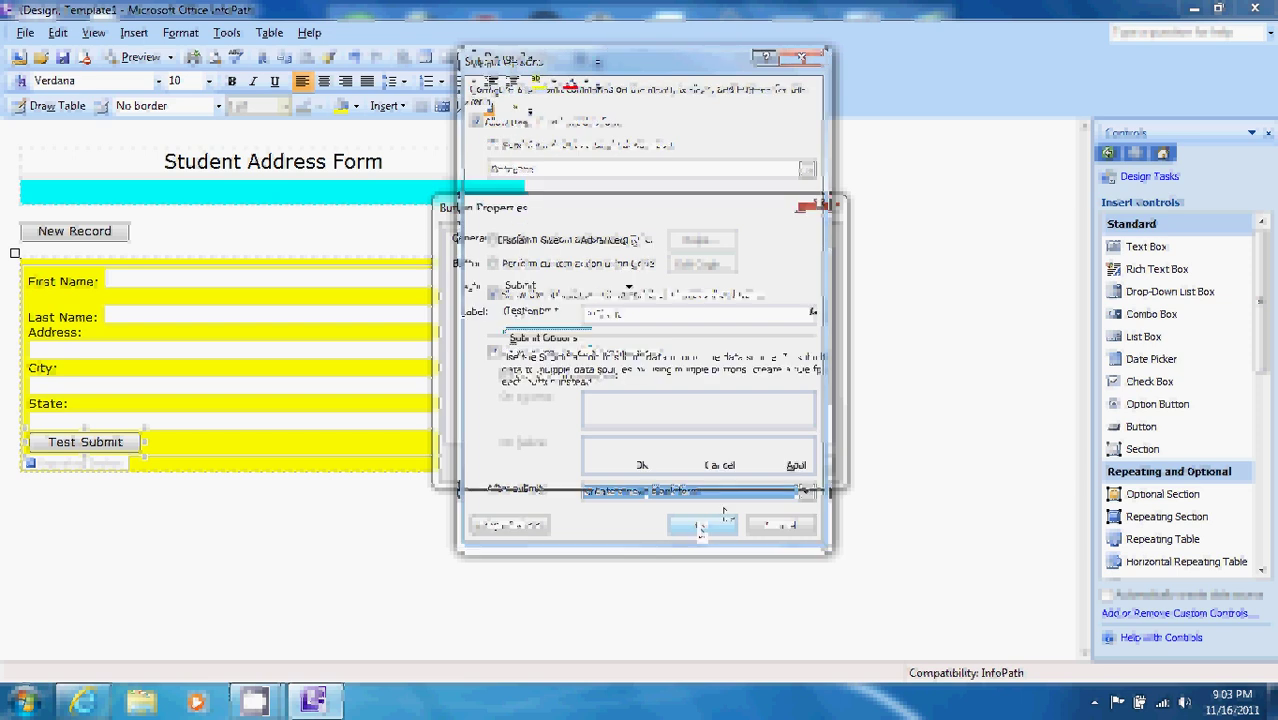
left_click(799, 466)
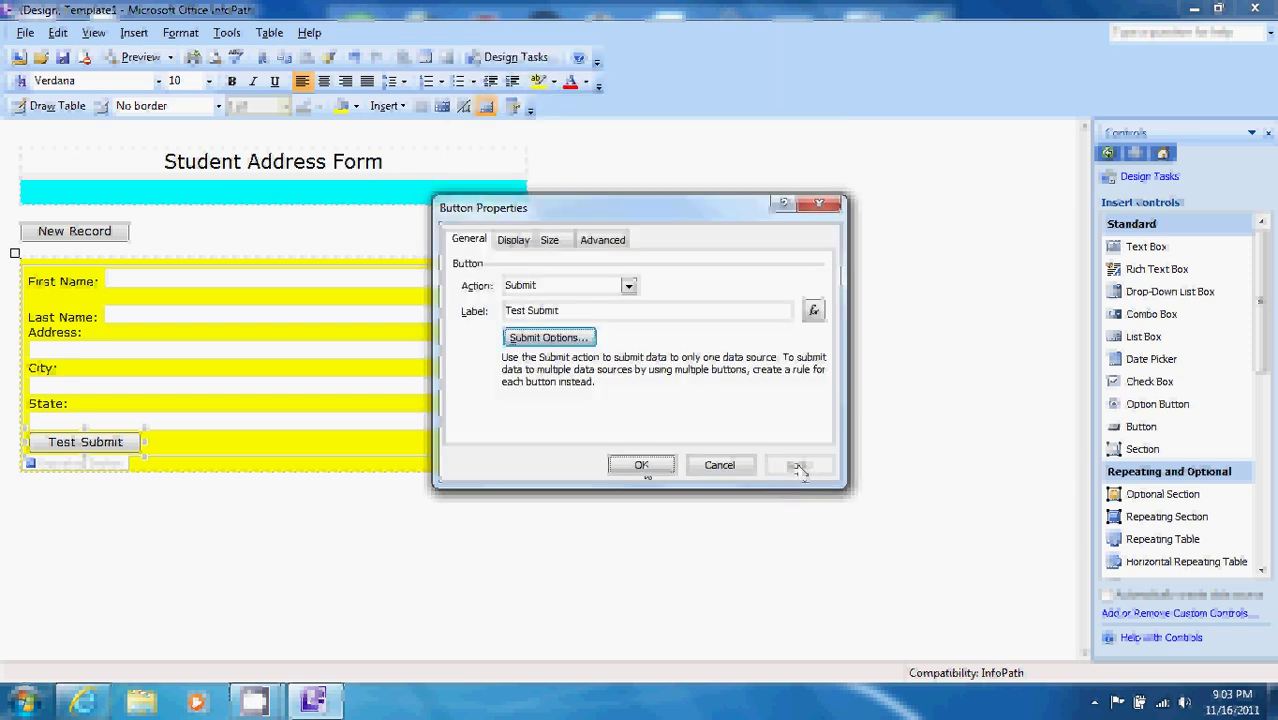
left_click(642, 466)
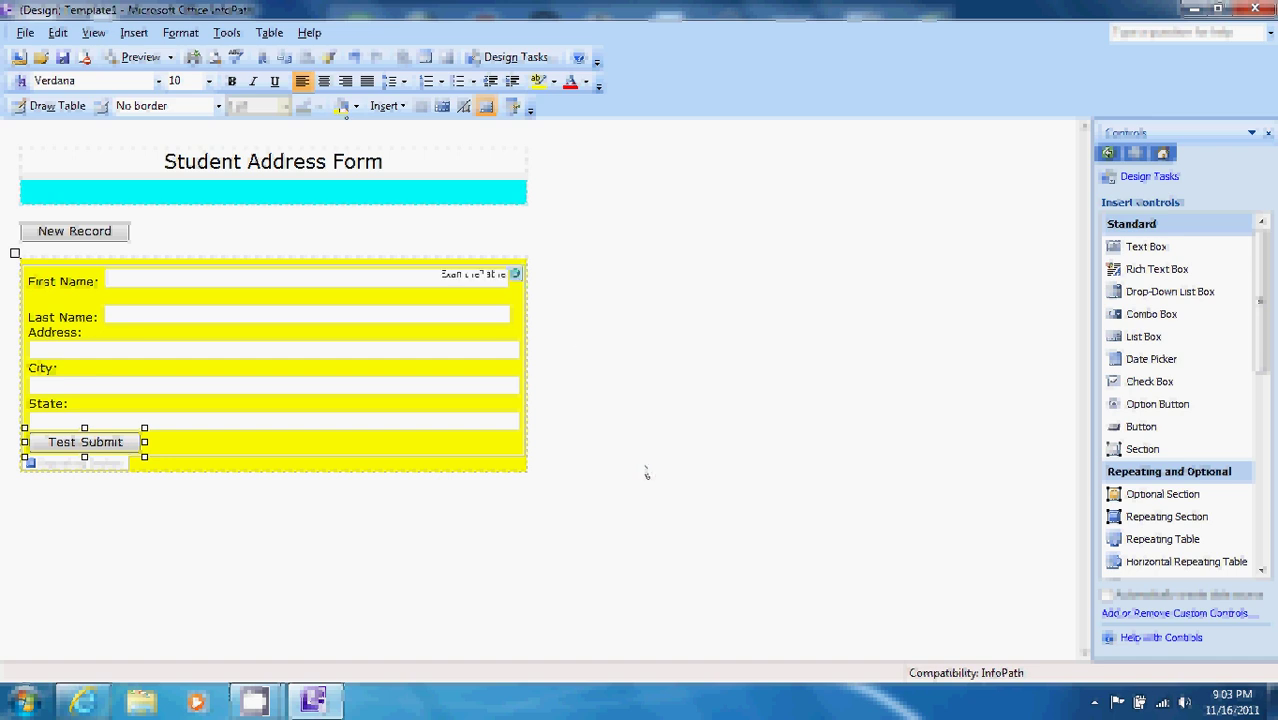
Save the template to the Desktop as TestTemplate1, close InfoPath, and move the Test database icon.
left_click(25, 33)
left_click(63, 207)
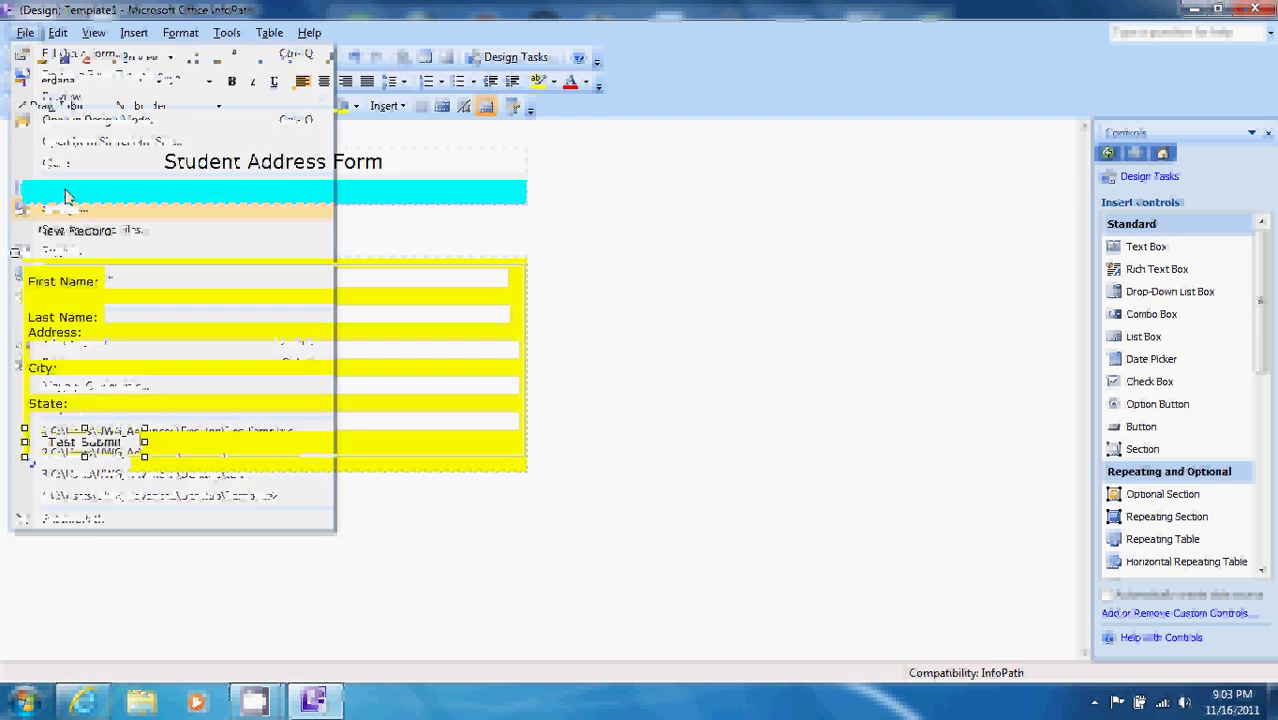
left_click(648, 384)
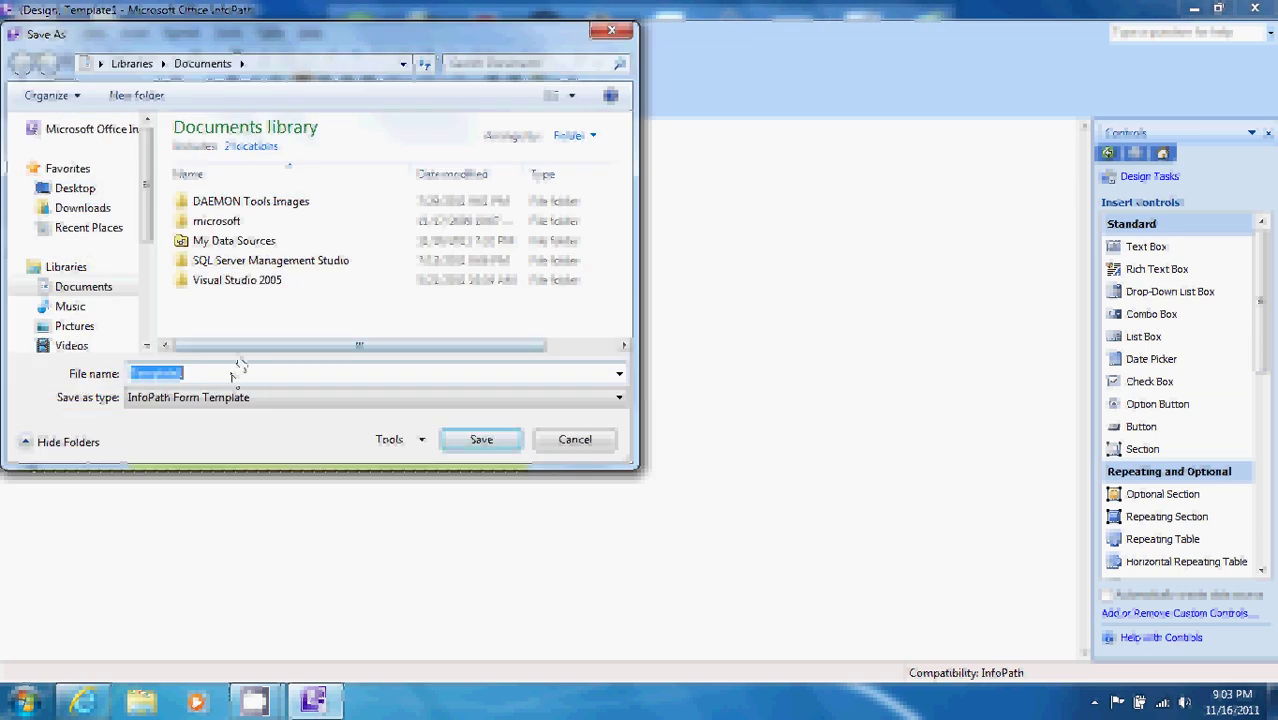
key("Home")
type("Test")
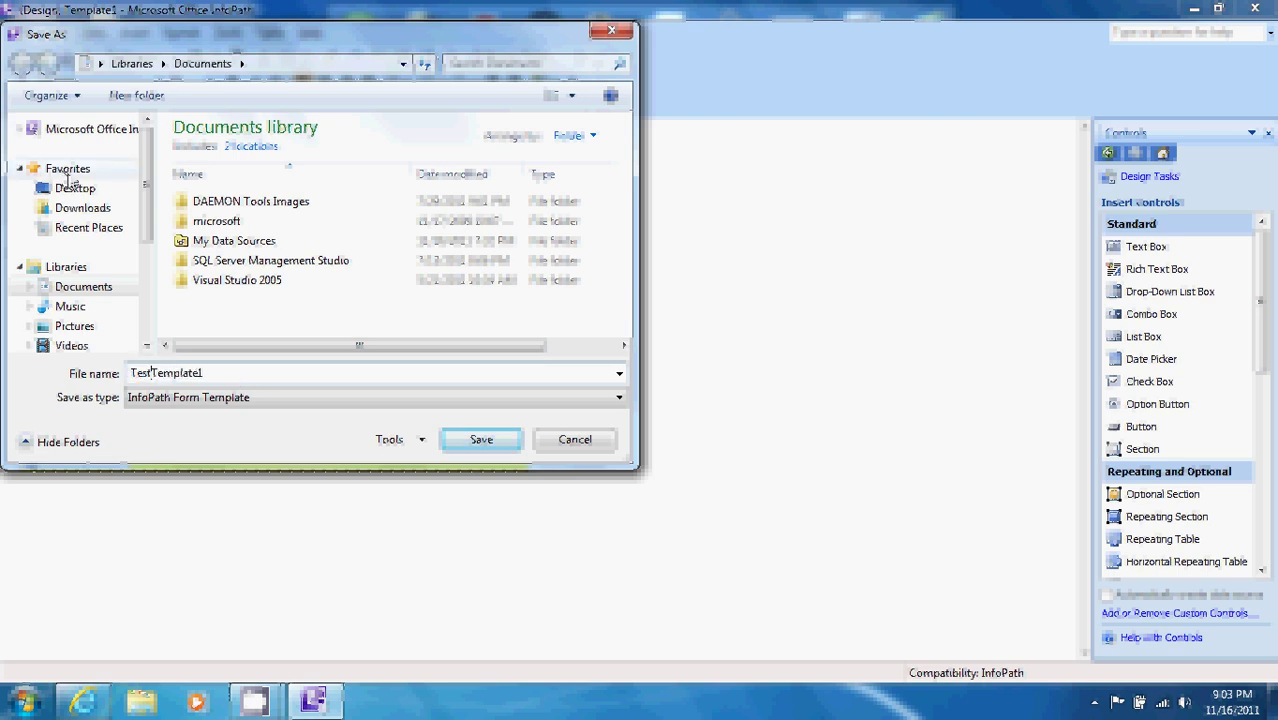
left_click(77, 188)
left_click(491, 450)
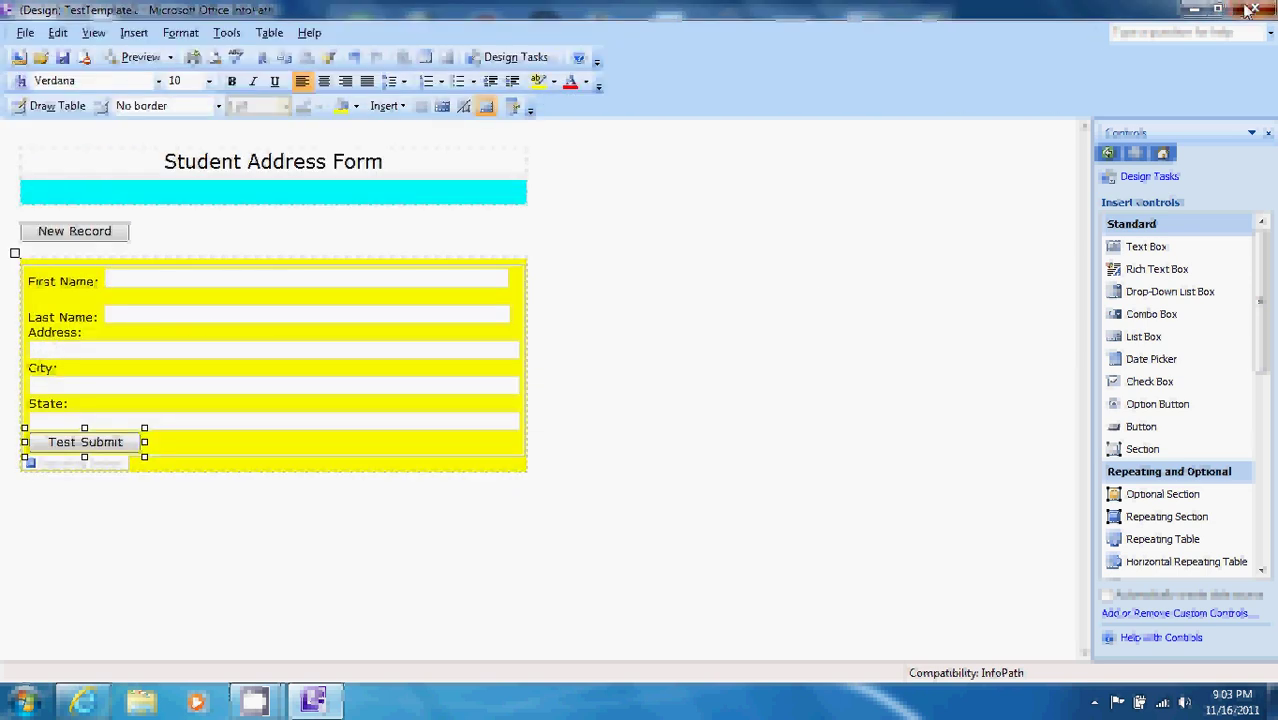
left_click(1255, 9)
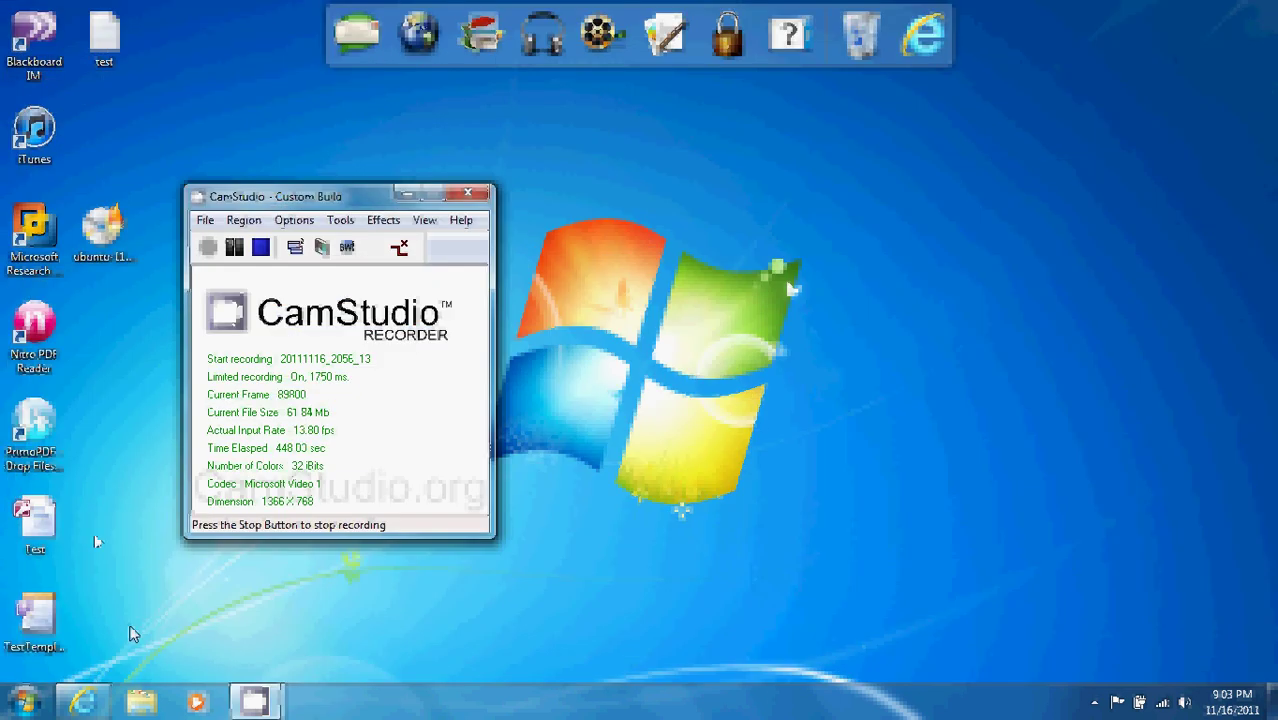
left_click_drag(36, 522, 607, 382)
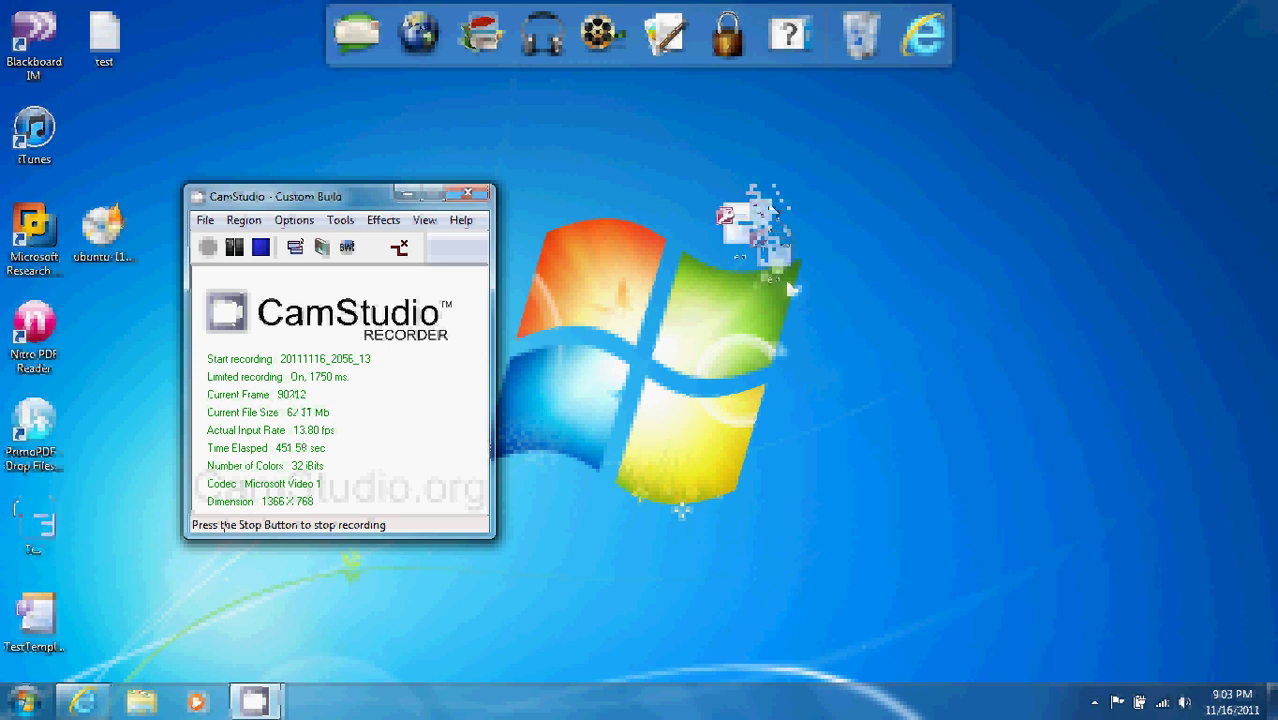
Move the TestTemplate1 icon, open it as a fillable form, then close the form window.
left_click_drag(36, 615, 932, 227)
double_click(916, 229)
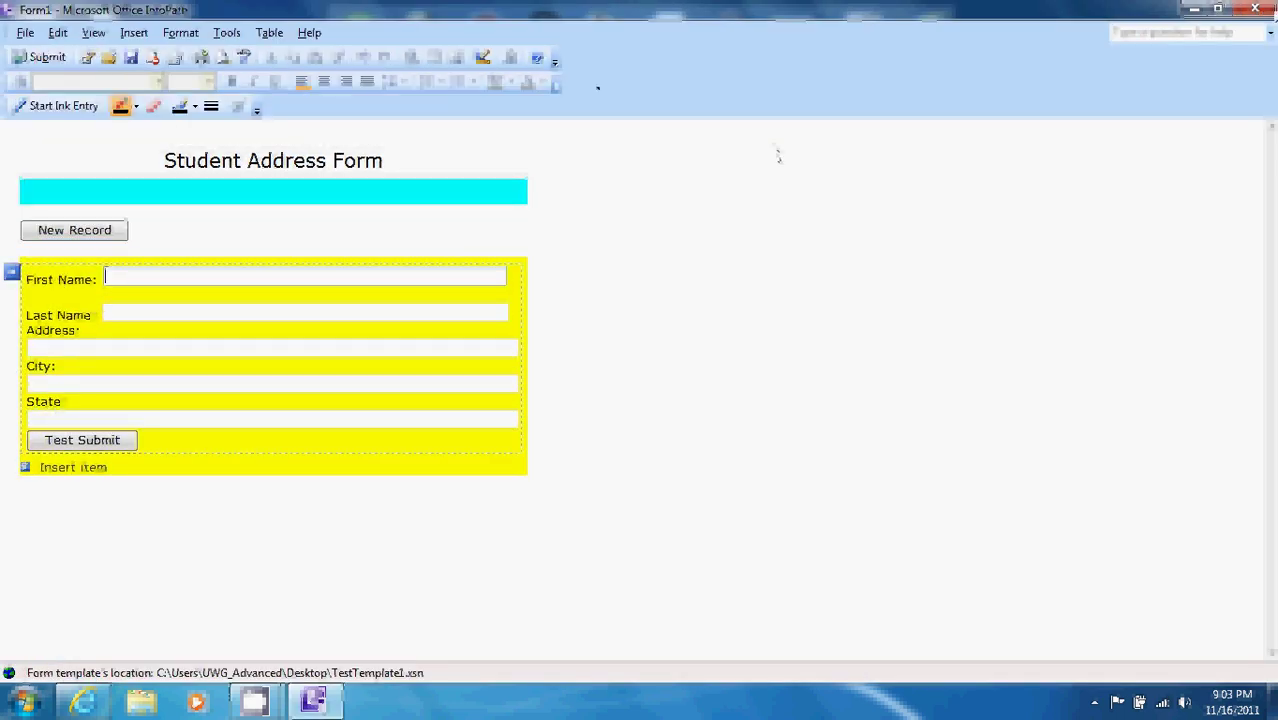
left_click(1256, 10)
Open the Test database, view ExampleTable to confirm it is empty, then close Access.
double_click(738, 222)
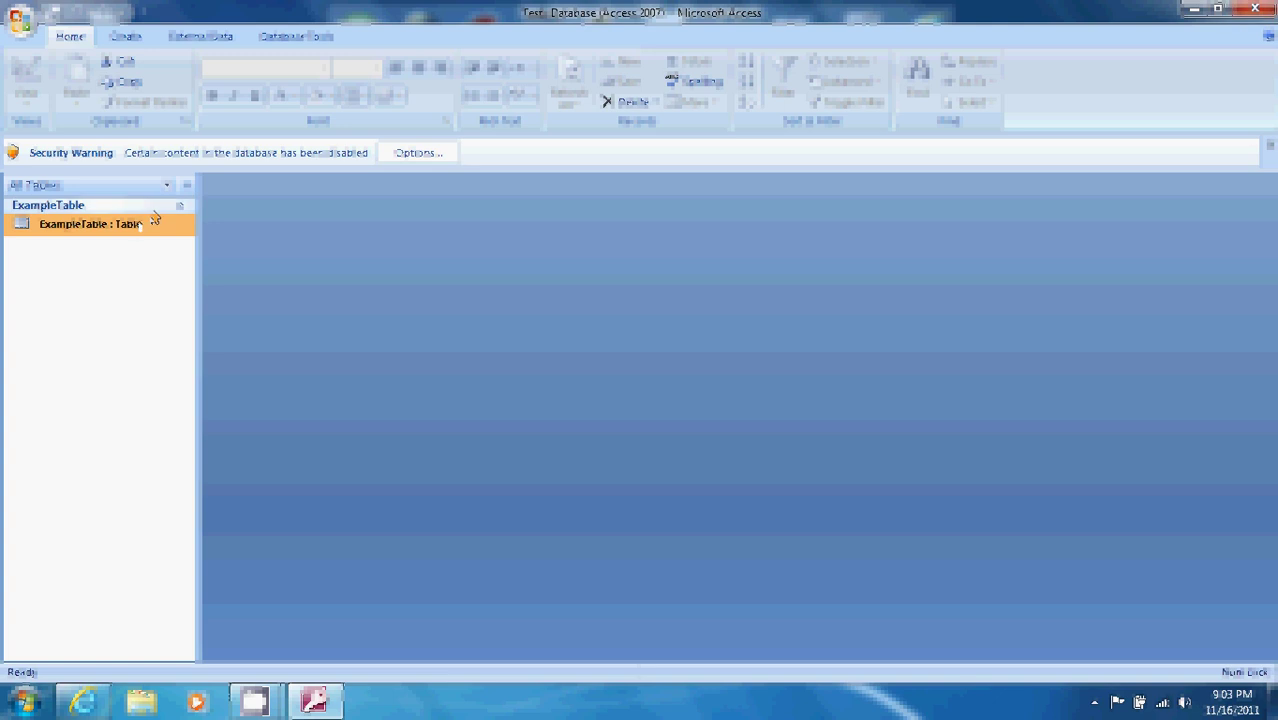
double_click(140, 222)
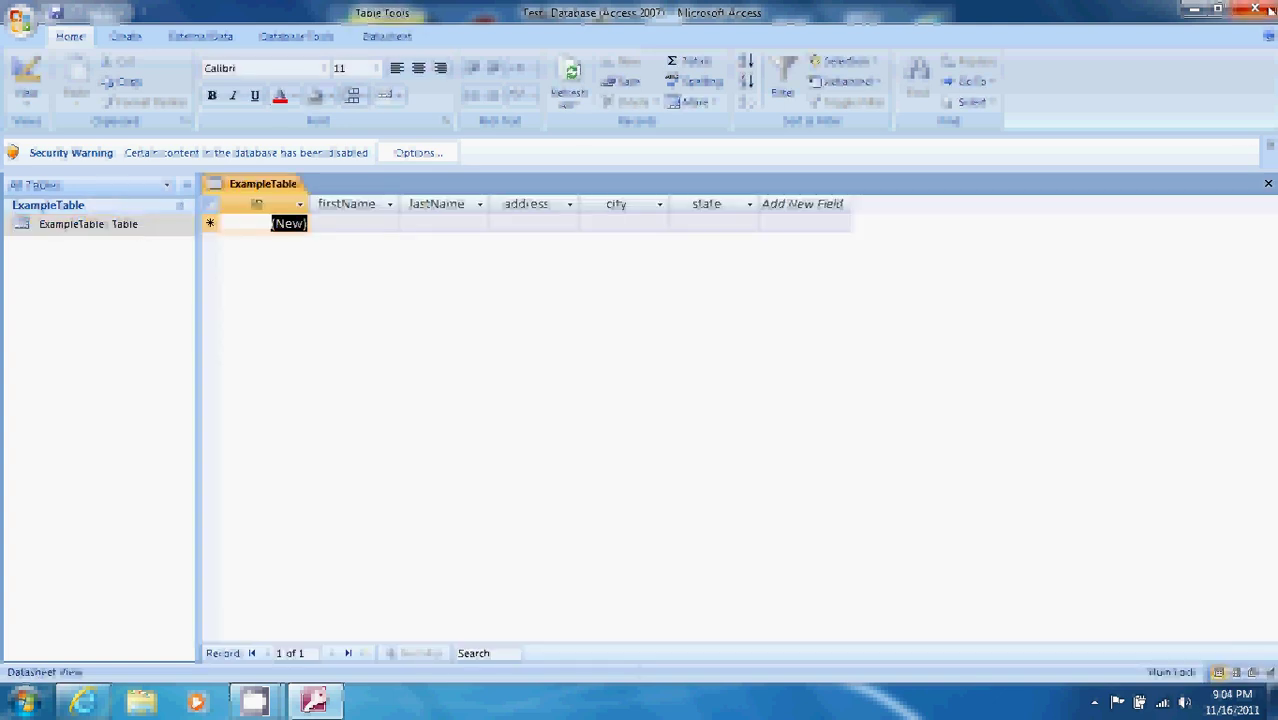
left_click(1255, 10)
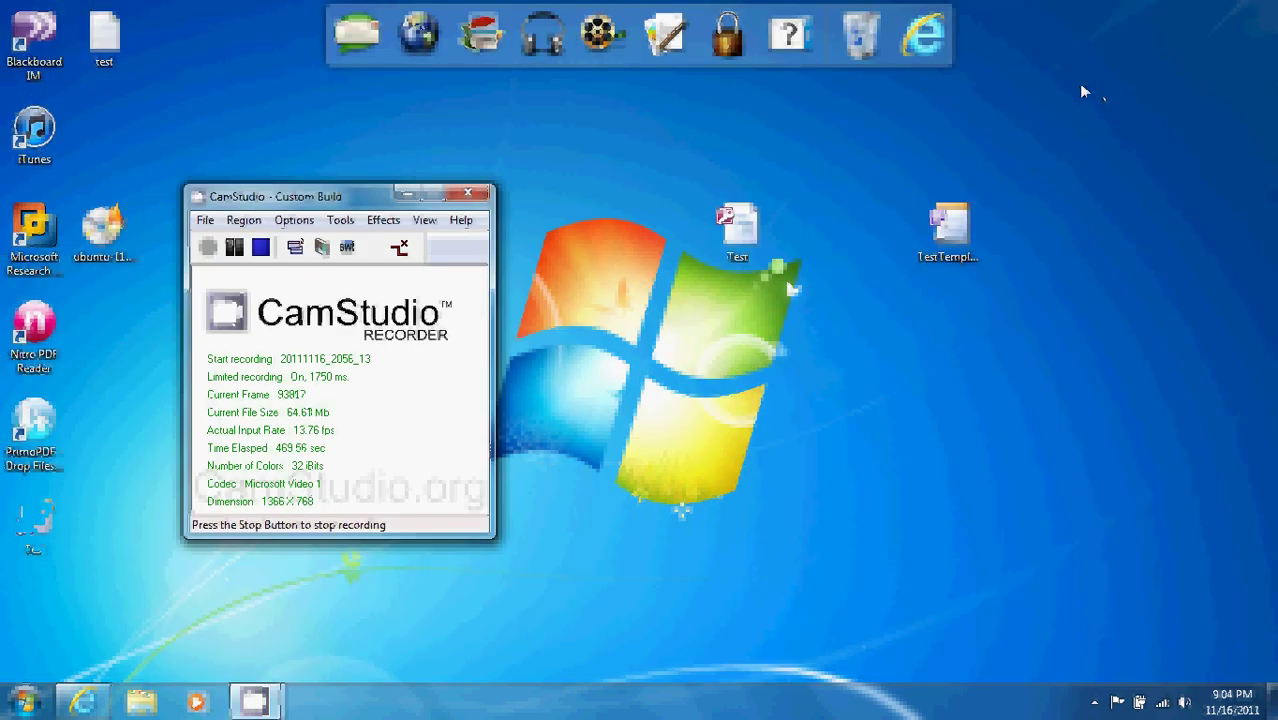